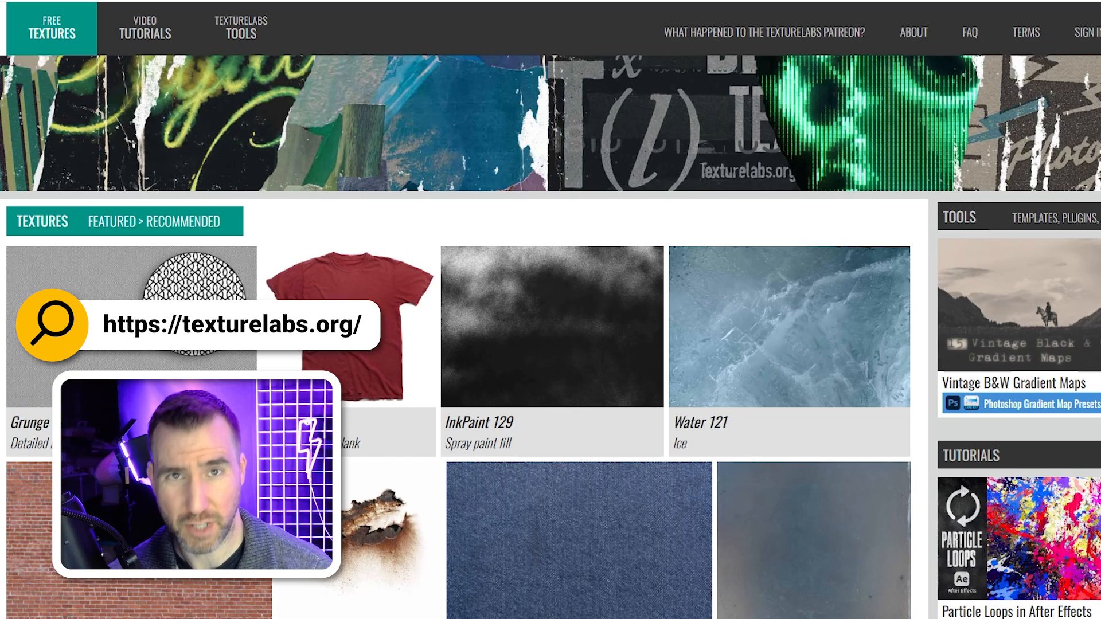
Step: Browse the Texturelabs textures and download the large 4240x2946 JPG of Grunge 349
{"action": "scroll", "coordinate": [550, 310], "scroll_direction": "down", "scroll_amount": 5}
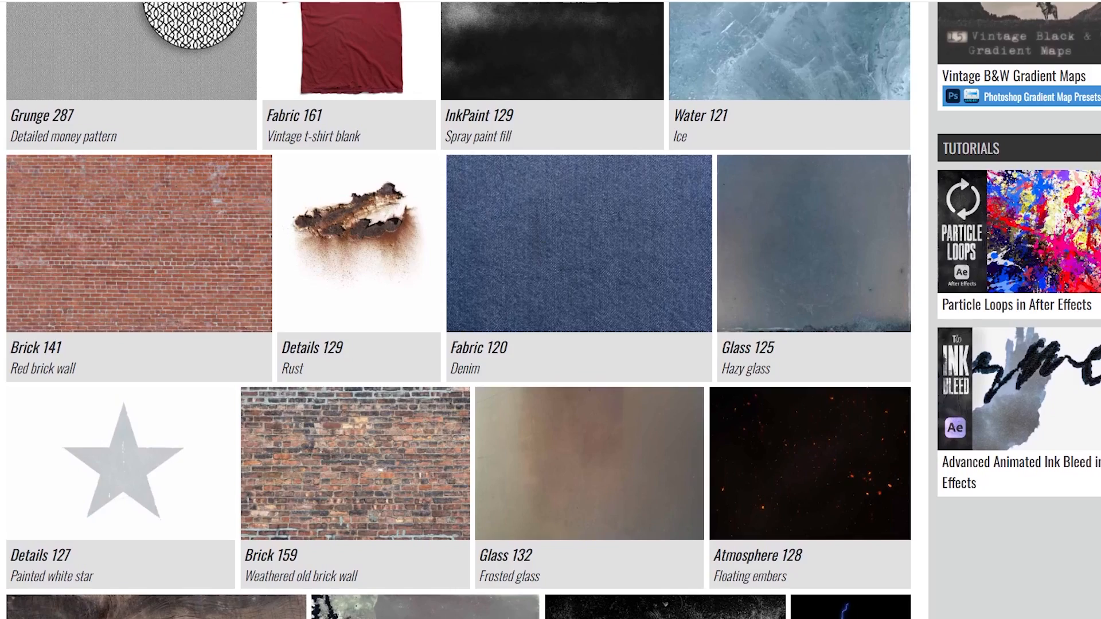
{"action": "scroll", "coordinate": [551, 309], "scroll_direction": "down", "scroll_amount": 6}
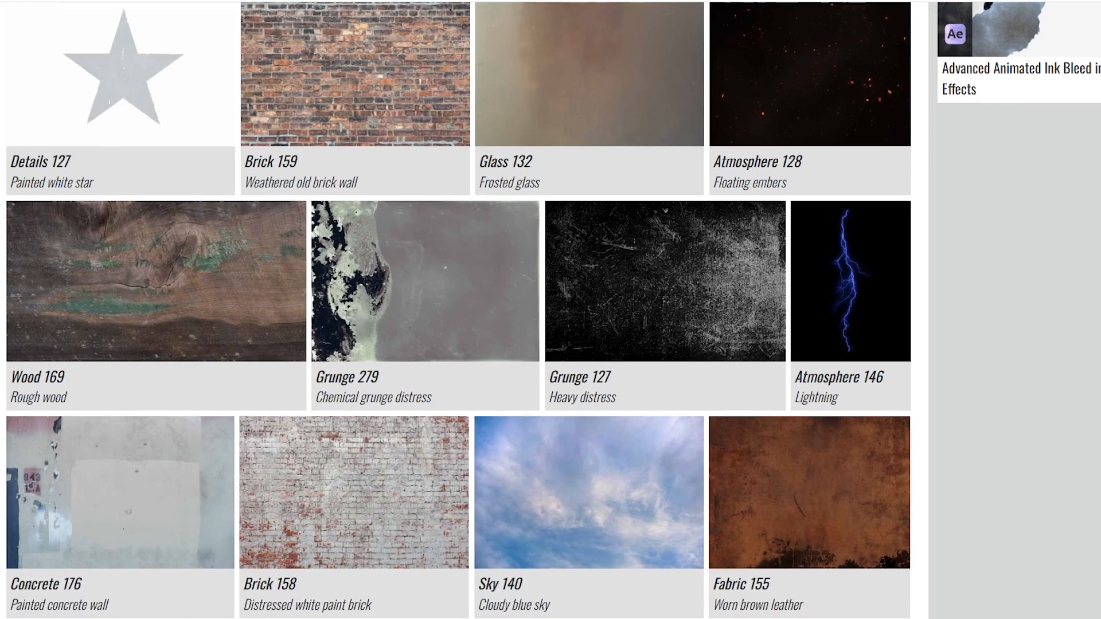
{"action": "scroll", "coordinate": [550, 310], "scroll_direction": "down", "scroll_amount": 1}
{"action": "scroll", "coordinate": [459, 310], "scroll_direction": "down", "scroll_amount": 13}
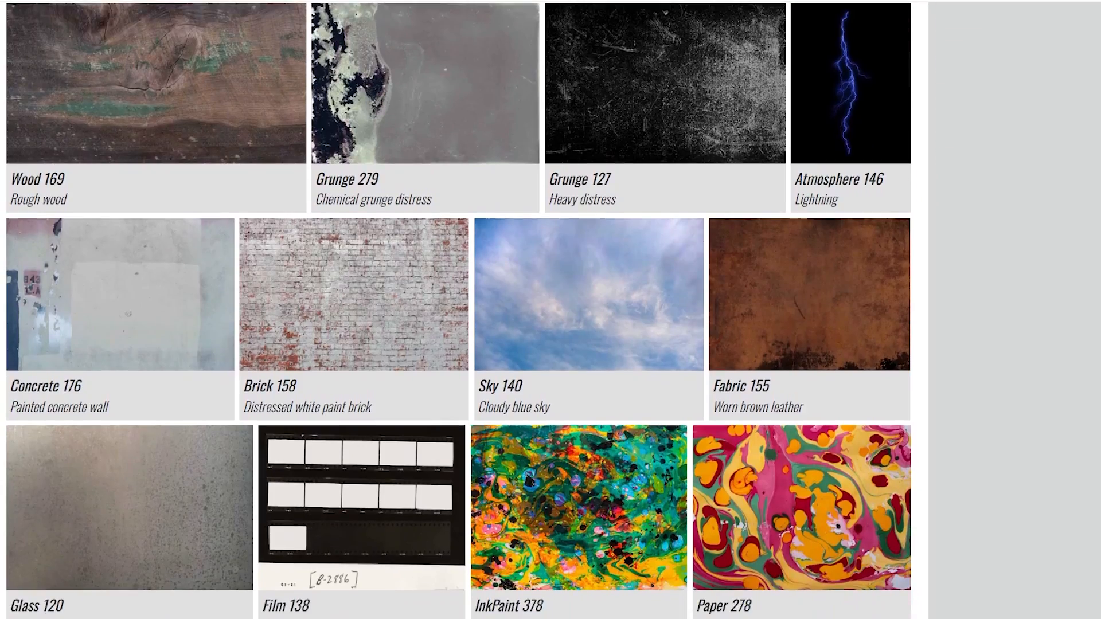
{"action": "scroll", "coordinate": [458, 310], "scroll_direction": "down", "scroll_amount": 1}
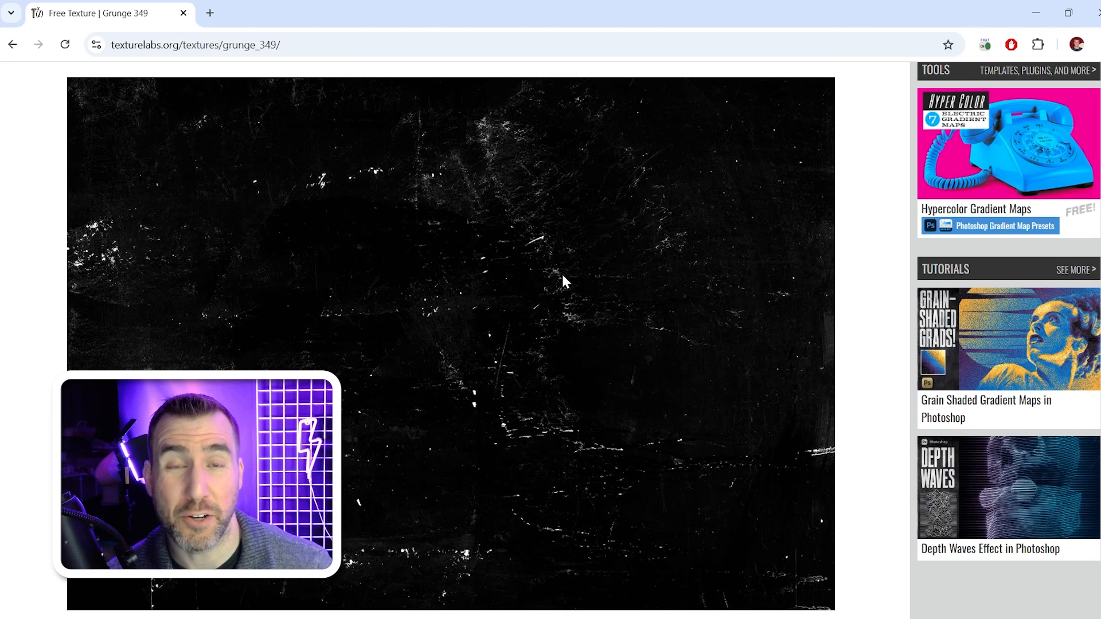
{"action": "scroll", "coordinate": [575, 275], "scroll_direction": "down", "scroll_amount": 3}
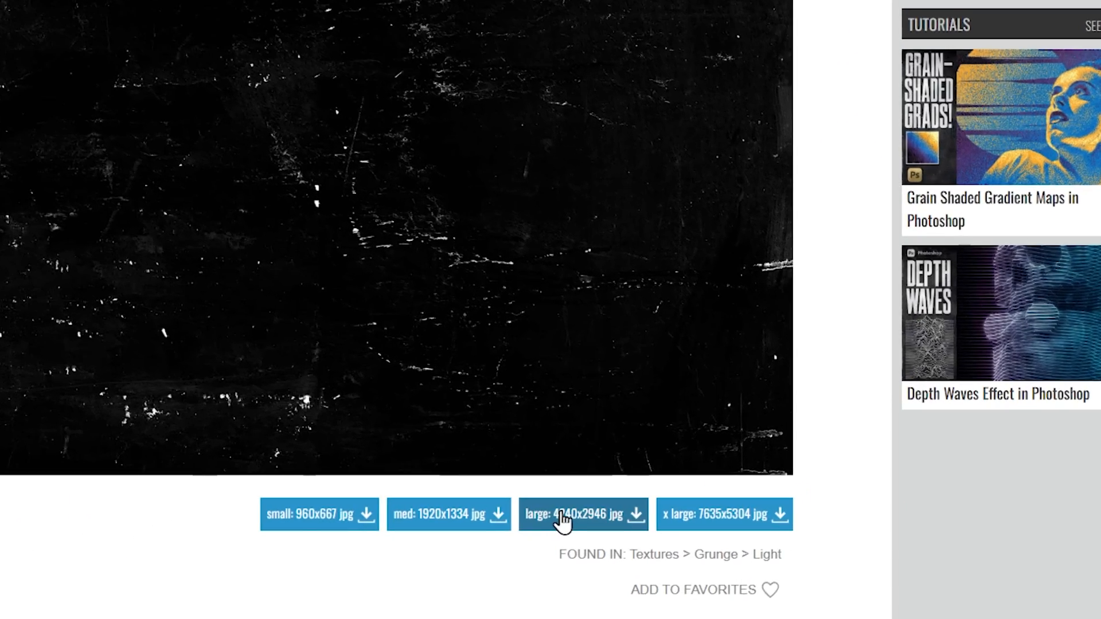
{"action": "left_click", "coordinate": [566, 521]}
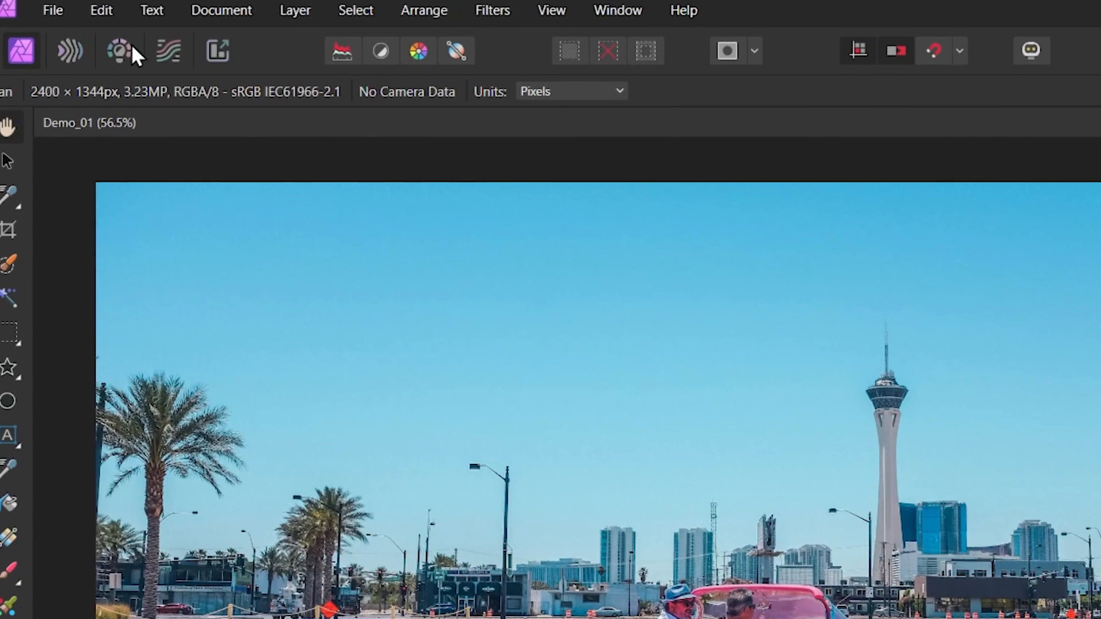
Step: Switch to Affinity Photo and place Texturelabs_Grunge_349L.jpg over the car photo
{"action": "left_click", "coordinate": [50, 10]}
{"action": "left_click", "coordinate": [163, 510]}
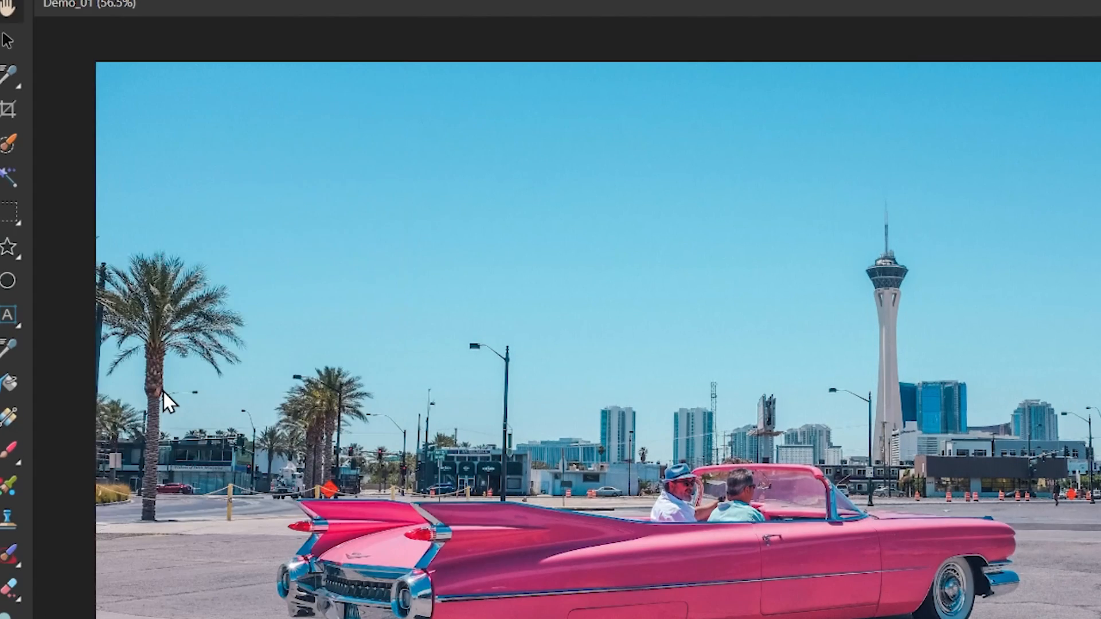
{"action": "left_click", "coordinate": [297, 134]}
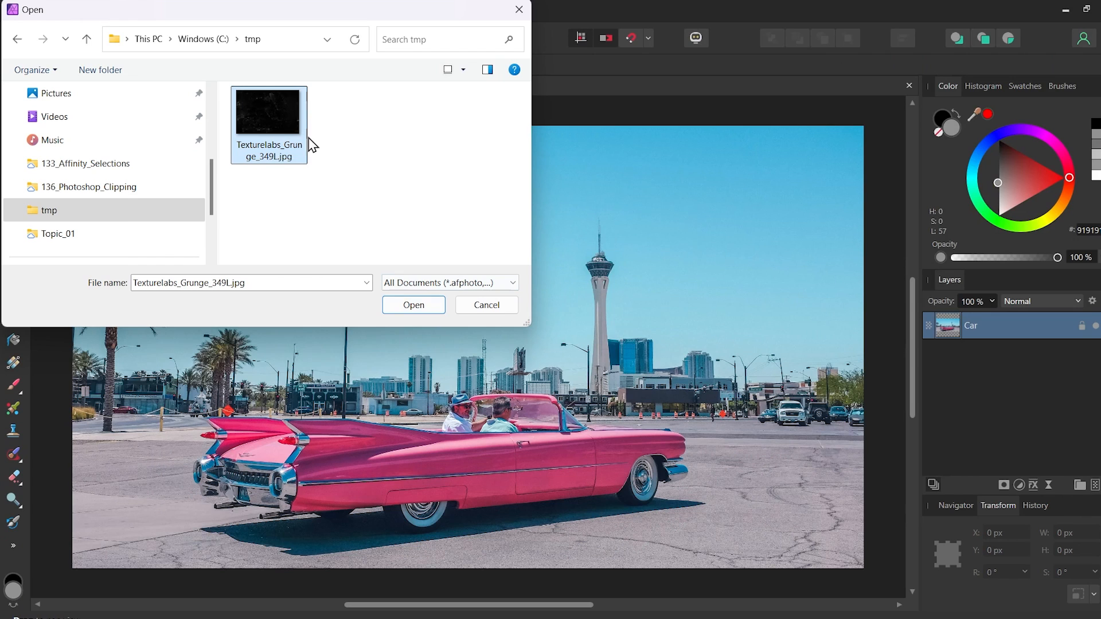
{"action": "left_click", "coordinate": [425, 307]}
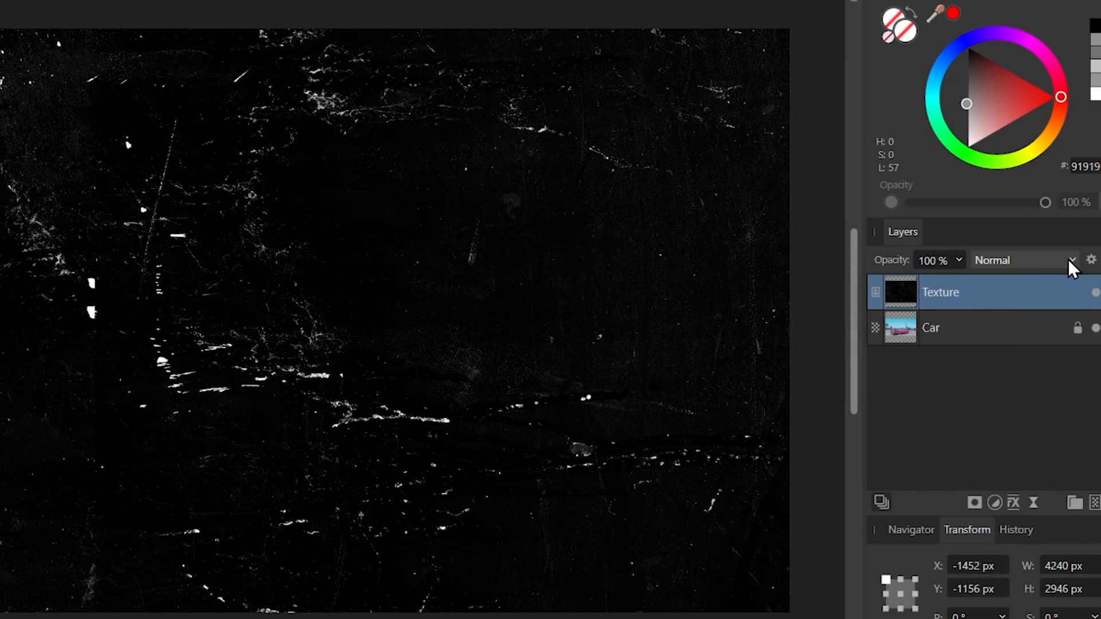
Step: Set the Texture layer's blend mode to Color Dodge and try a lower opacity for it
{"action": "left_click", "coordinate": [1068, 260]}
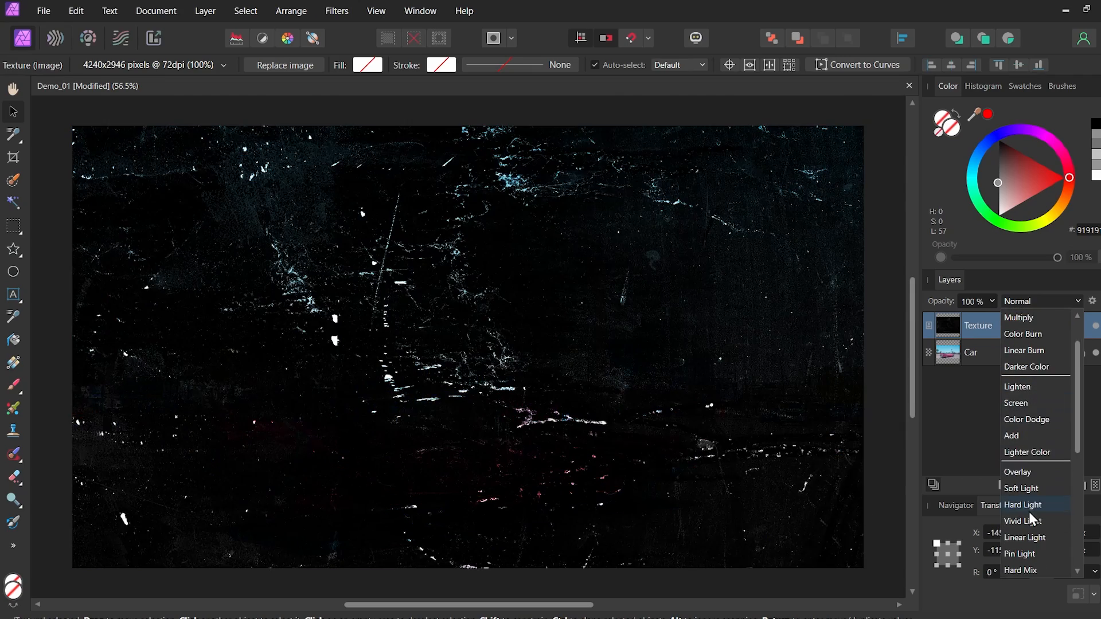
{"action": "scroll", "coordinate": [1028, 511], "scroll_direction": "down", "scroll_amount": 5}
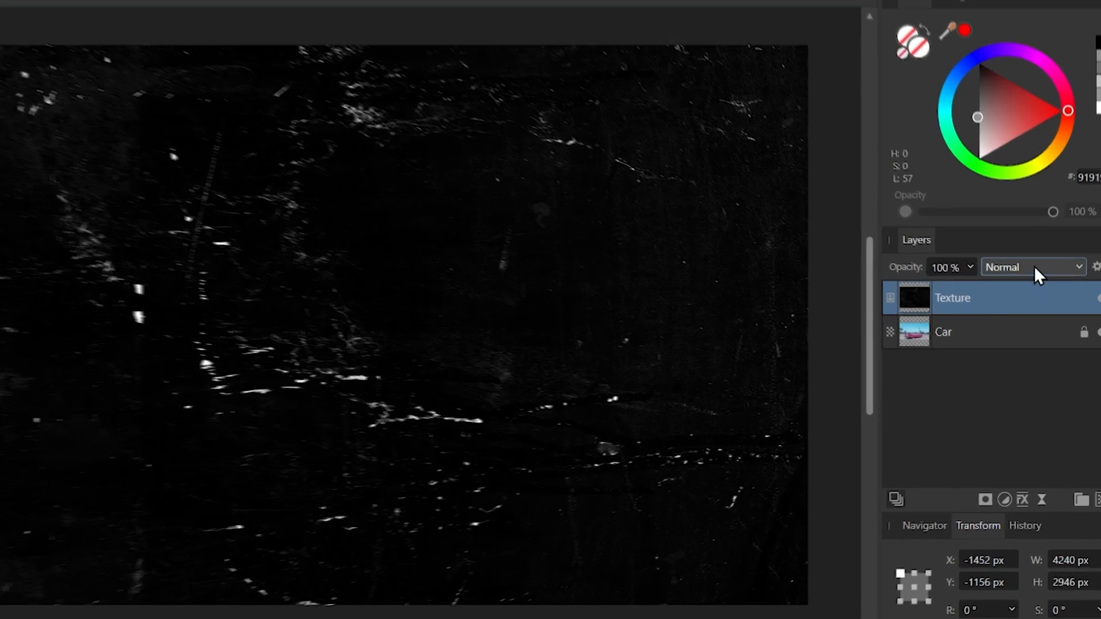
{"action": "left_click", "coordinate": [1046, 301]}
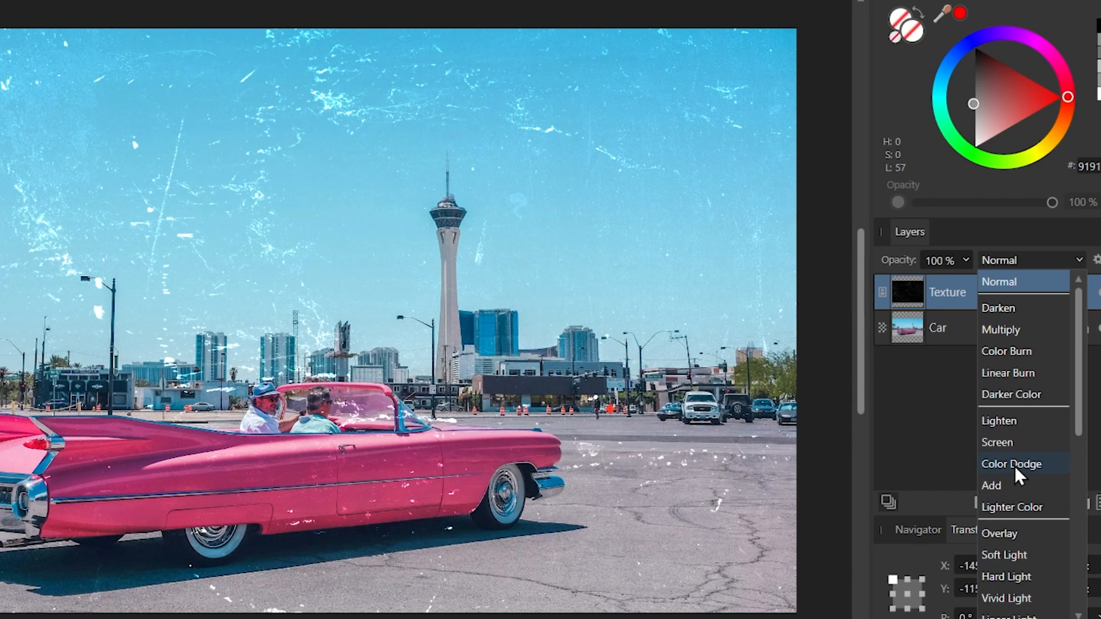
{"action": "left_click", "coordinate": [1014, 466]}
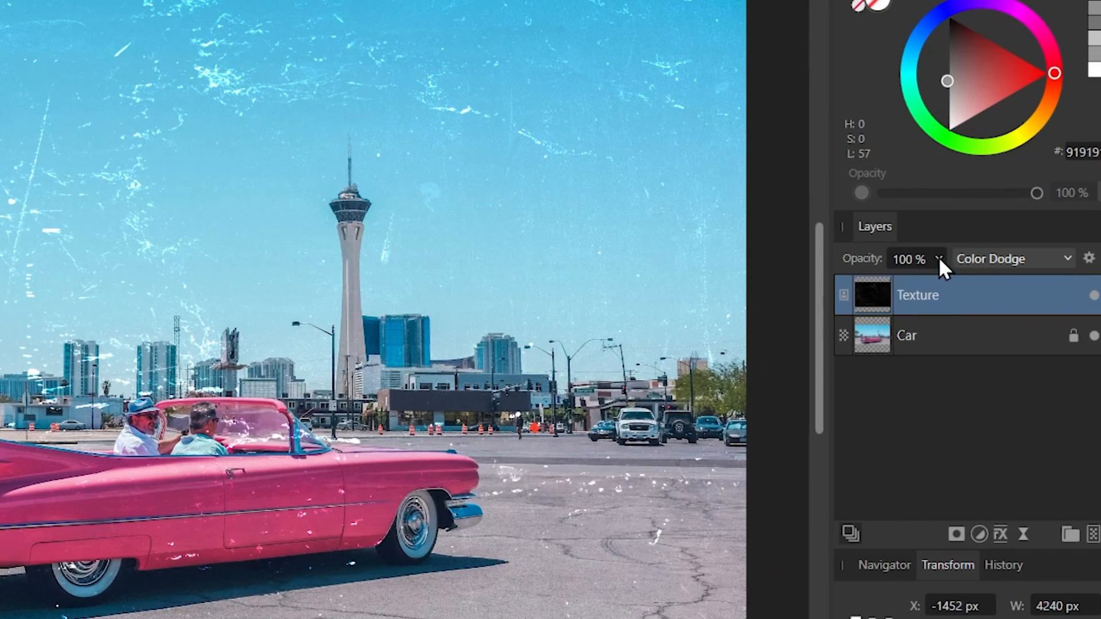
{"action": "left_click", "coordinate": [991, 301]}
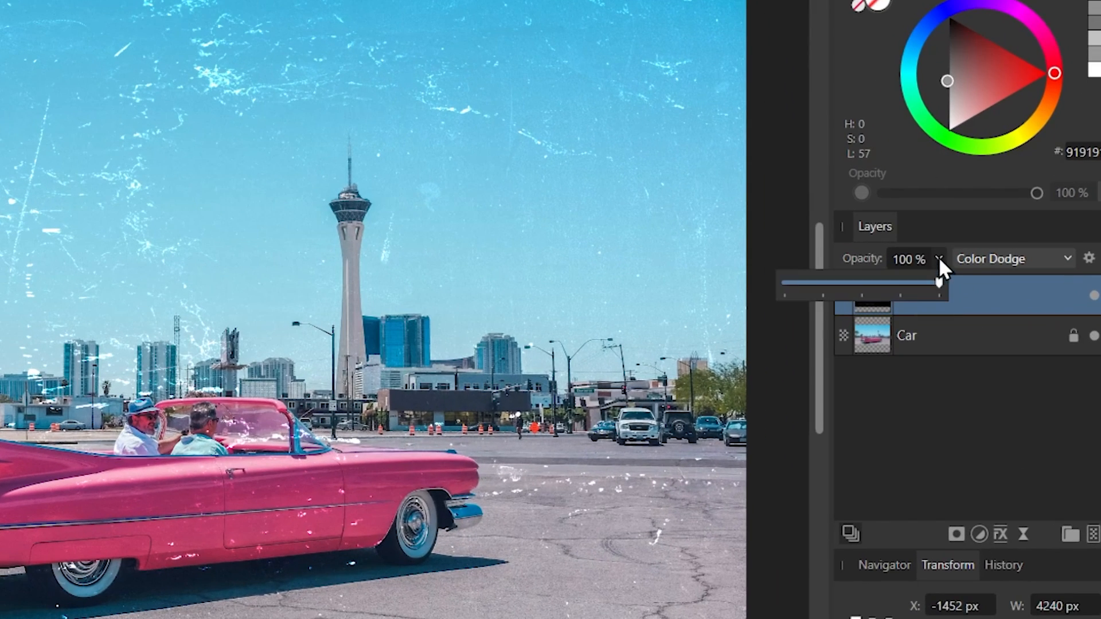
{"action": "left_click_drag", "start_coordinate": [872, 284], "coordinate": [877, 284]}
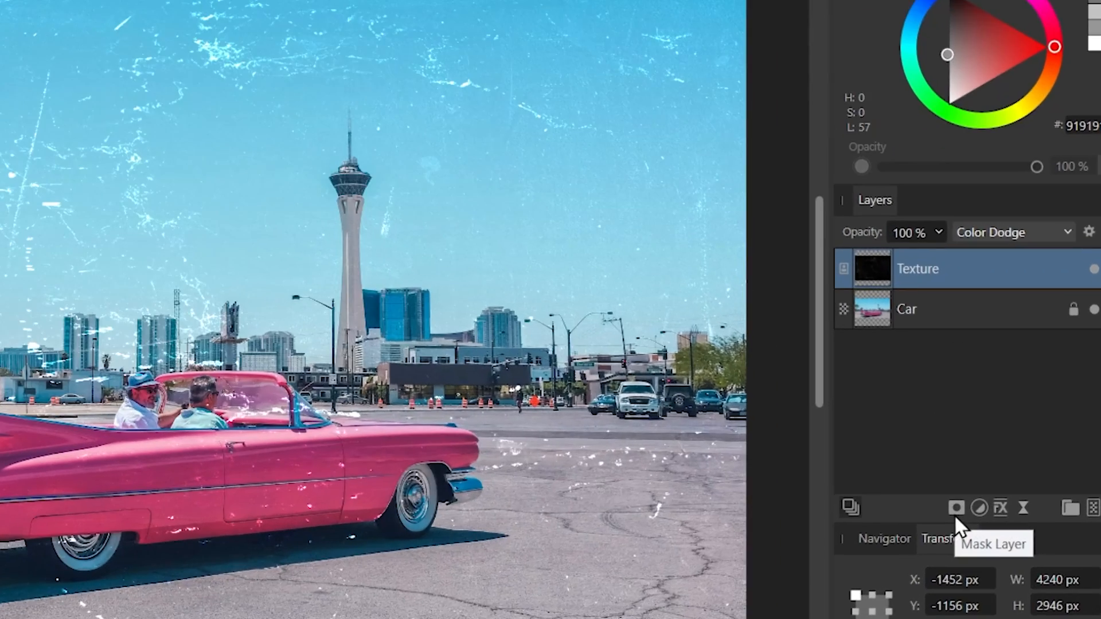
Step: Add a mask to the Texture layer and paint black on it with a soft brush over the scratches on the car and beside the lamppost
{"action": "left_click", "coordinate": [1004, 487]}
{"action": "left_click", "coordinate": [6, 357]}
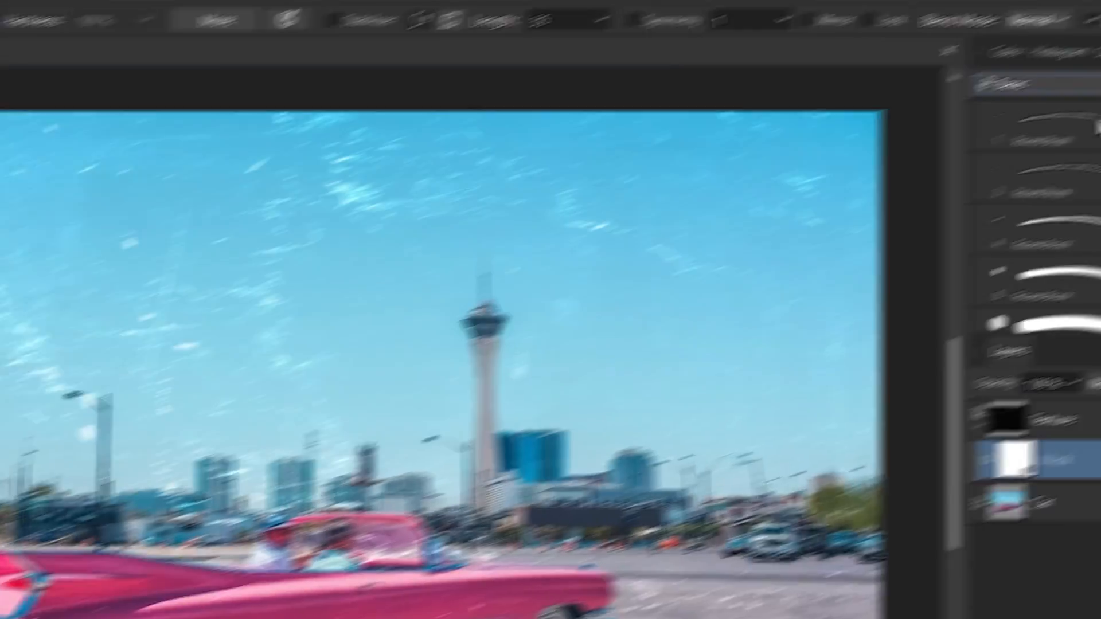
{"action": "scroll", "coordinate": [928, 221], "scroll_direction": "down", "scroll_amount": 5}
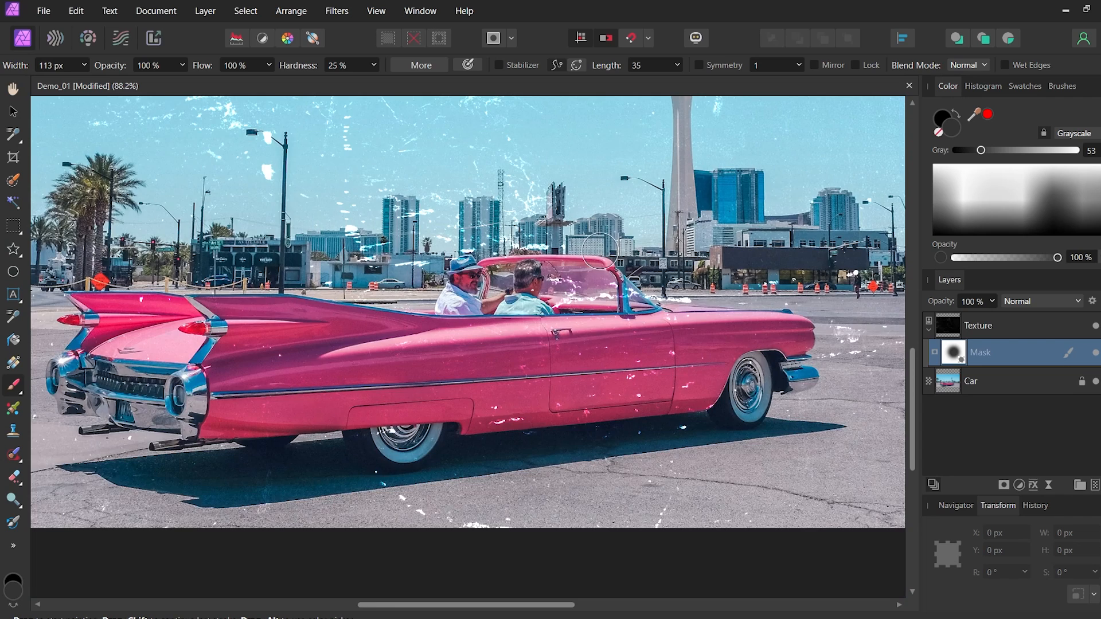
{"action": "scroll", "coordinate": [596, 257], "scroll_direction": "up", "scroll_amount": 5}
{"action": "mouse_move", "coordinate": [484, 386]}
{"action": "left_mouse_down"}
{"action": "mouse_move", "coordinate": [617, 357]}
{"action": "mouse_move", "coordinate": [724, 348]}
{"action": "mouse_move", "coordinate": [835, 390]}
{"action": "mouse_move", "coordinate": [849, 373]}
{"action": "left_mouse_up"}
{"action": "left_click_drag", "start_coordinate": [458, 346], "coordinate": [444, 313]}
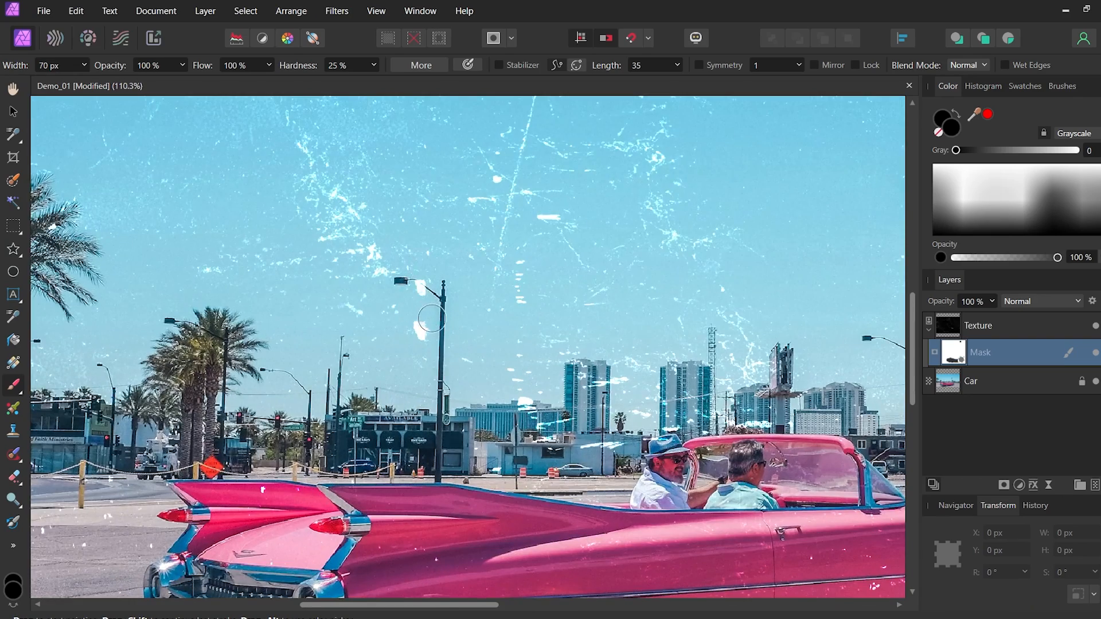
{"action": "scroll", "coordinate": [453, 315], "scroll_direction": "up", "scroll_amount": 4}
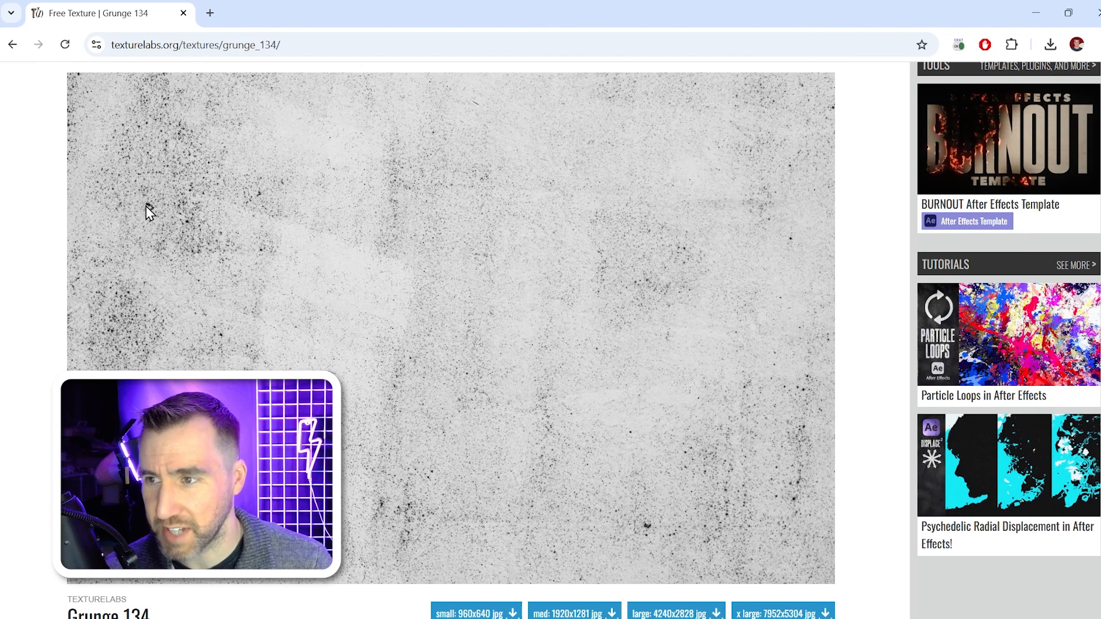
Step: Switch to the browser and download the large 4240x2828 JPG of the Grunge 134 texture from Texturelabs
{"action": "left_click", "coordinate": [677, 615]}
{"action": "left_click", "coordinate": [602, 523]}
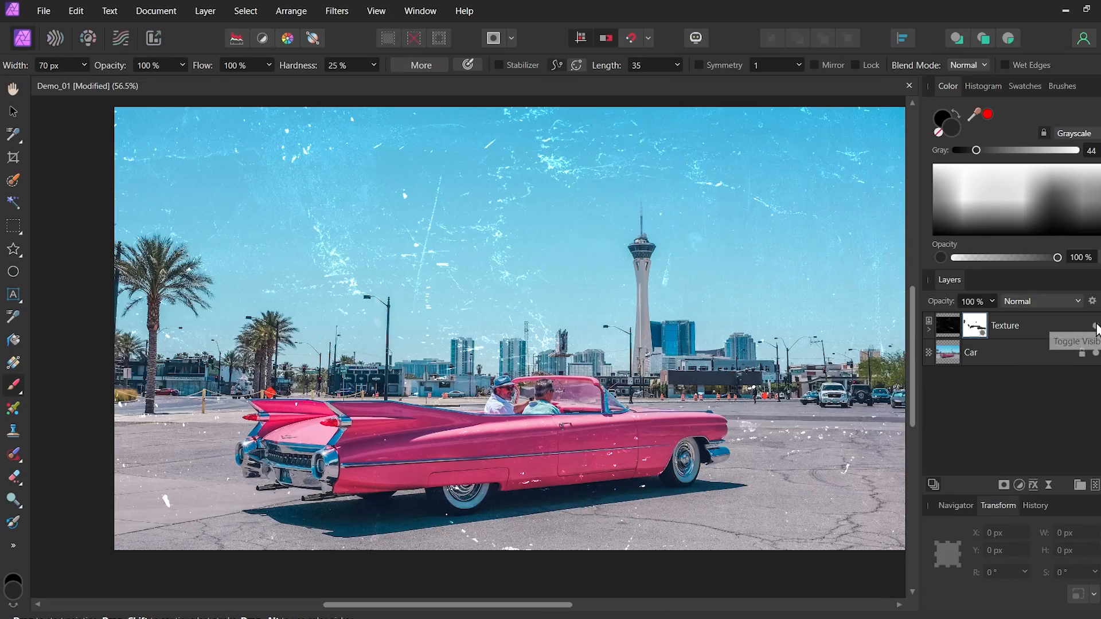
Step: Switch to Affinity Photo, hide the Texture layer and place the Grunge 134 texture above it
{"action": "left_click", "coordinate": [1096, 326]}
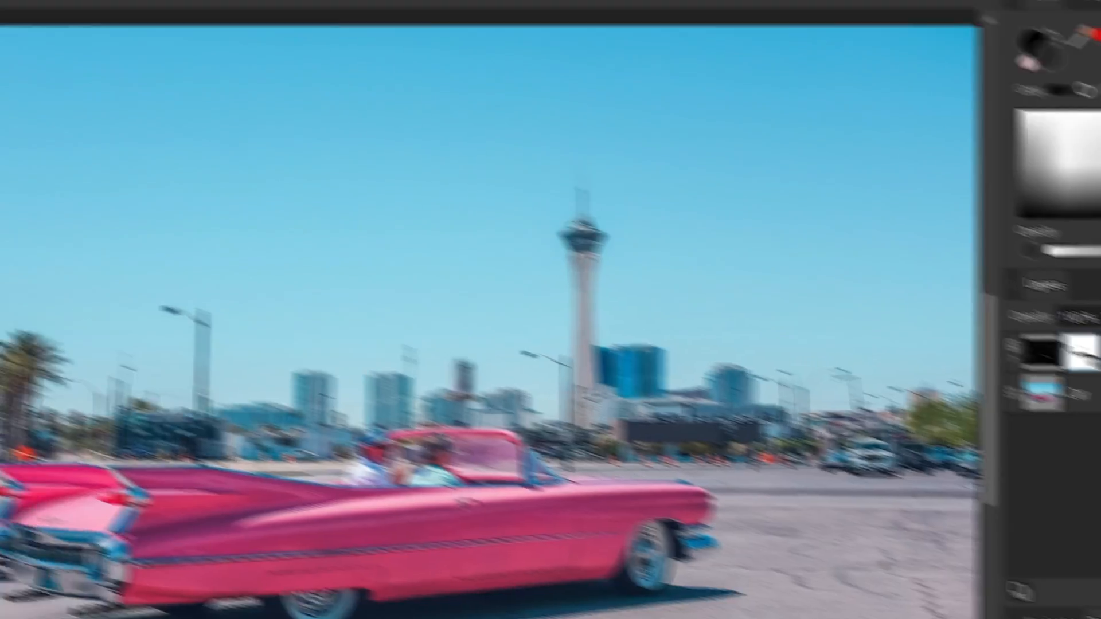
{"action": "left_click", "coordinate": [44, 11]}
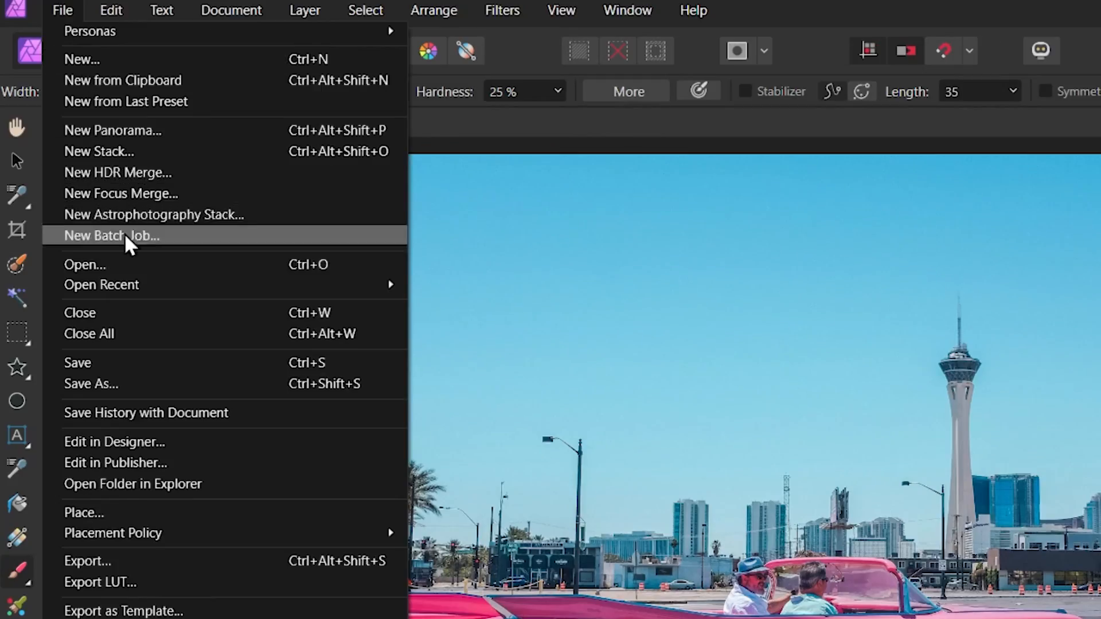
{"action": "left_click", "coordinate": [143, 512]}
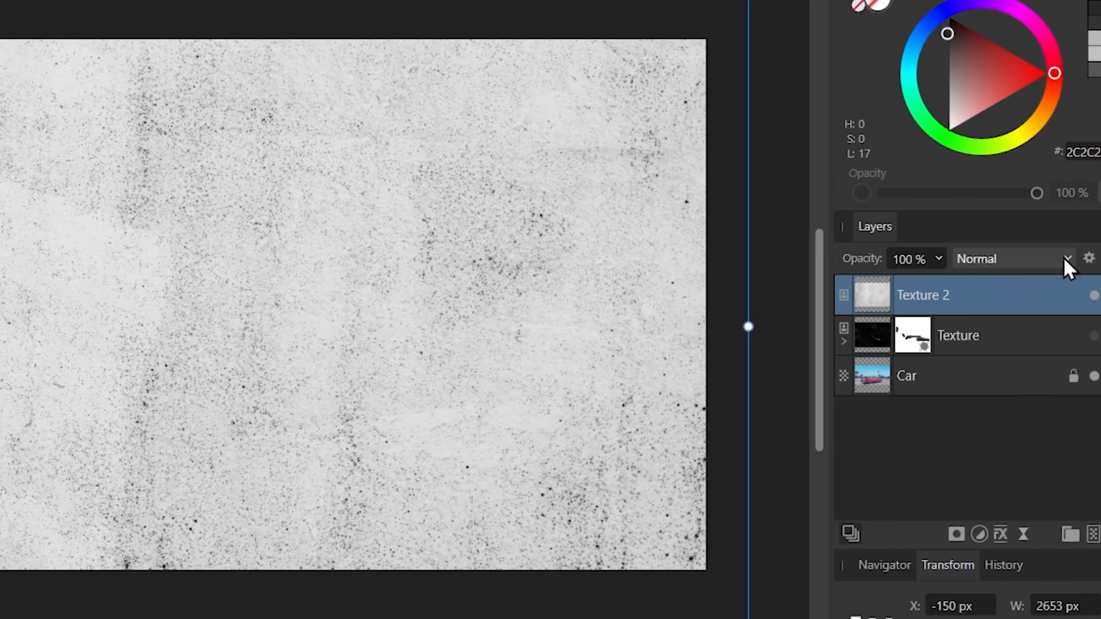
Step: Set the Texture 2 layer's blend mode to Color Burn
{"action": "left_click", "coordinate": [1064, 261]}
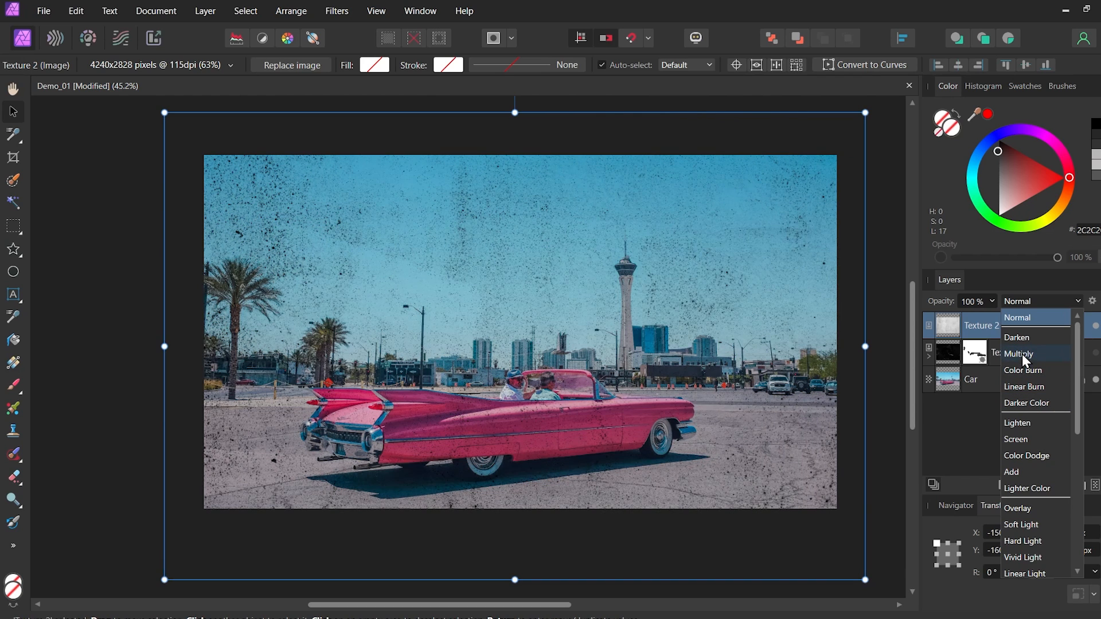
{"action": "left_click", "coordinate": [1028, 371]}
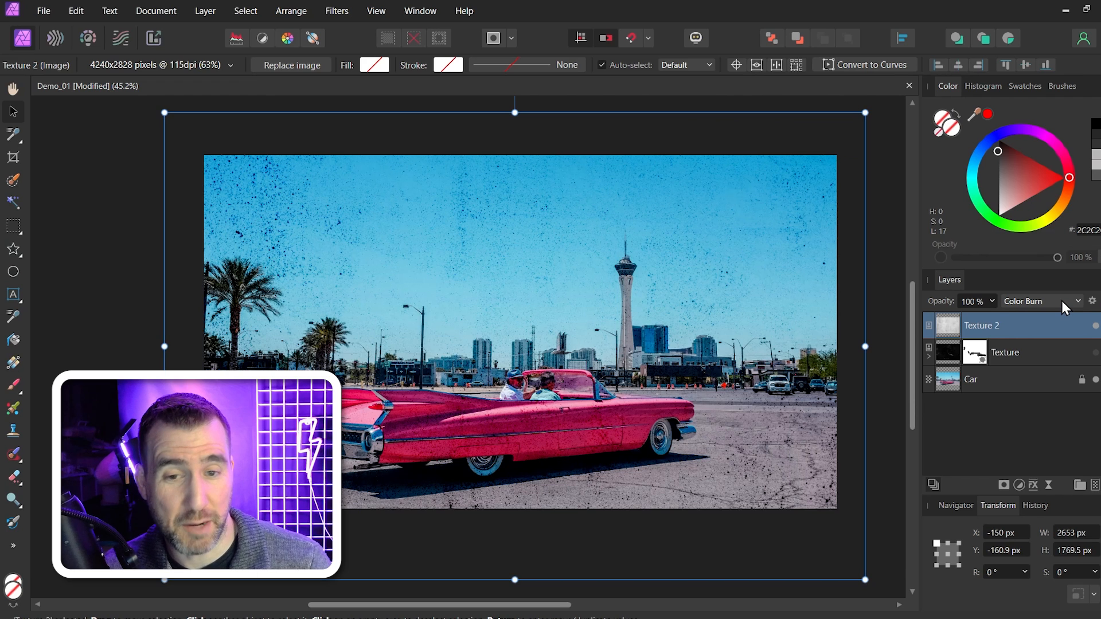
{"action": "left_click", "coordinate": [1061, 300]}
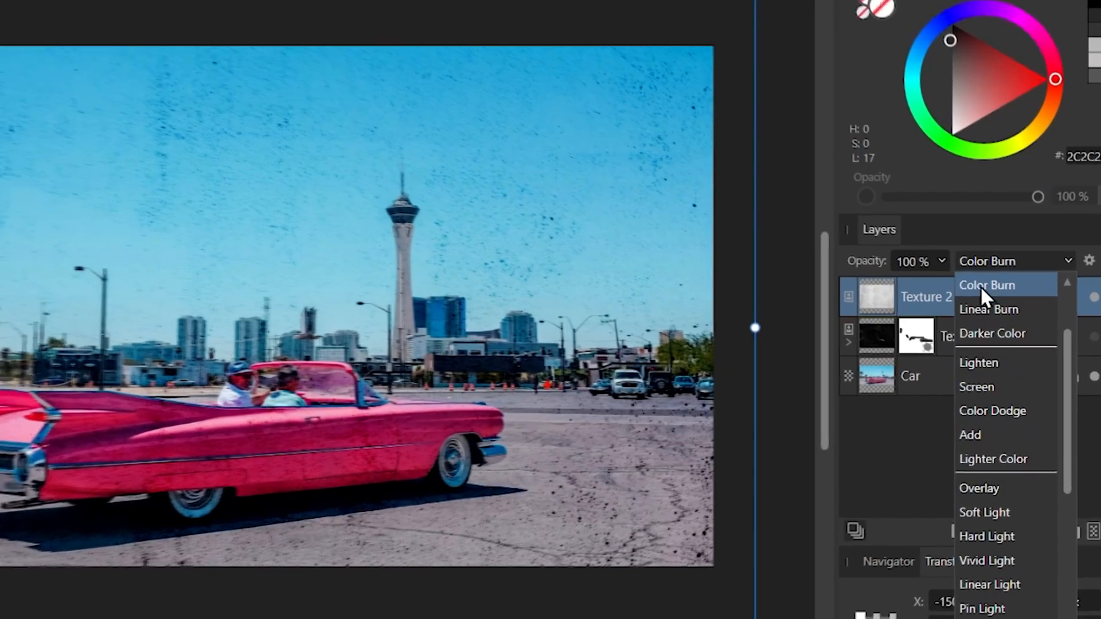
{"action": "left_click", "coordinate": [1026, 317]}
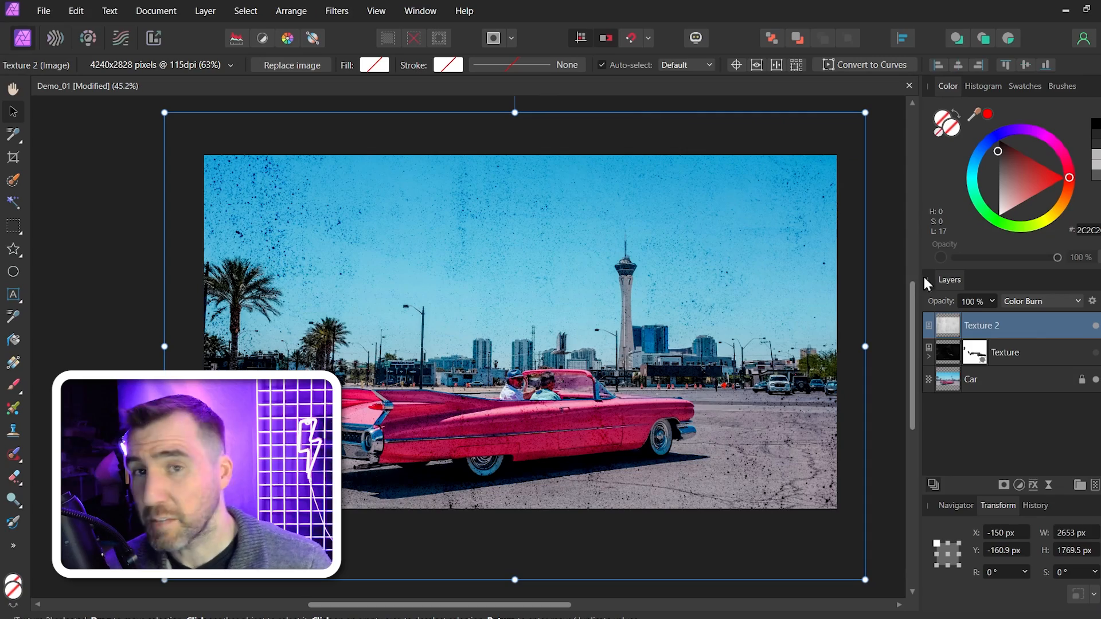
Step: Try the Texture 2 layer at about 53% opacity and return it to full opacity
{"action": "left_click", "coordinate": [992, 301]}
{"action": "left_click_drag", "start_coordinate": [988, 310], "coordinate": [964, 314]}
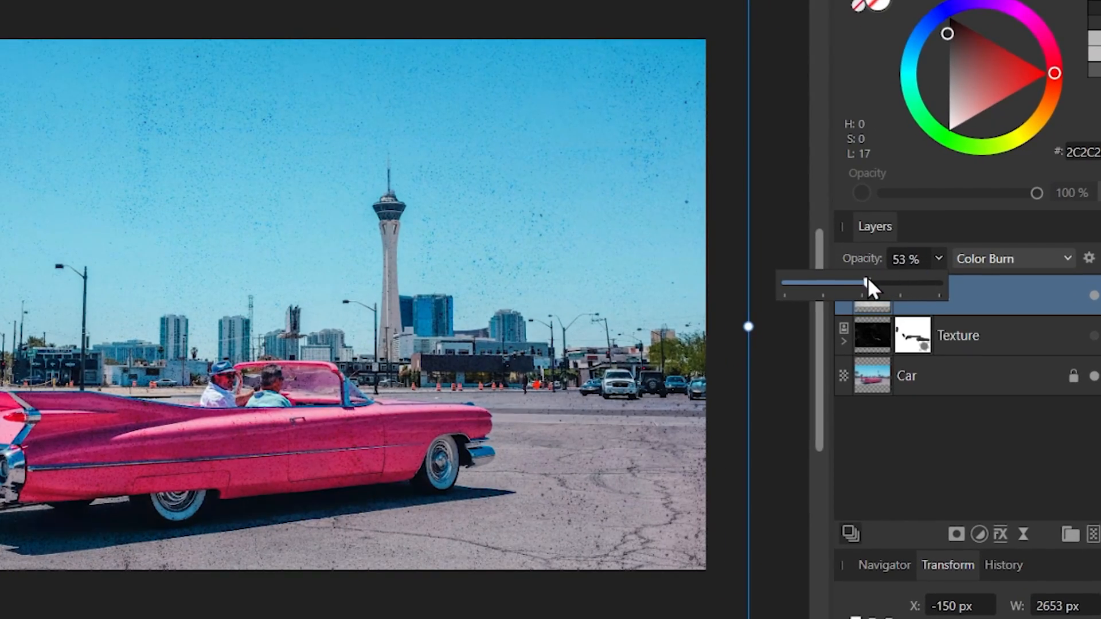
{"action": "left_click_drag", "start_coordinate": [897, 284], "coordinate": [944, 291]}
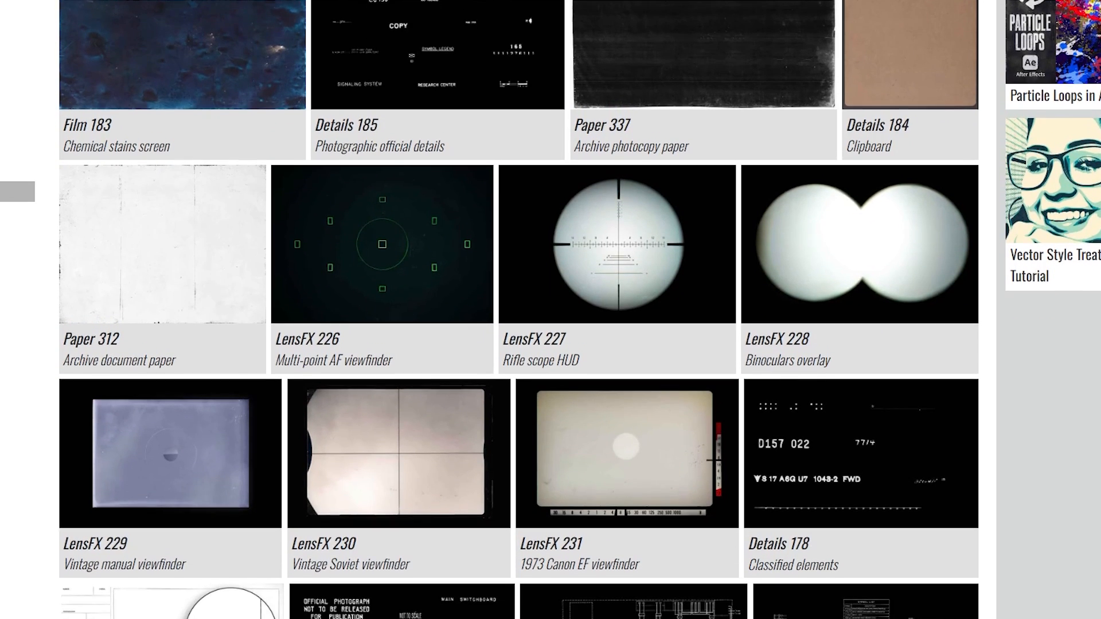
Step: Switch to the browser and download the large 4240x2828 JPG of the LensFX 228 binoculars overlay from Texturelabs
{"action": "scroll", "coordinate": [519, 309], "scroll_direction": "down", "scroll_amount": 7}
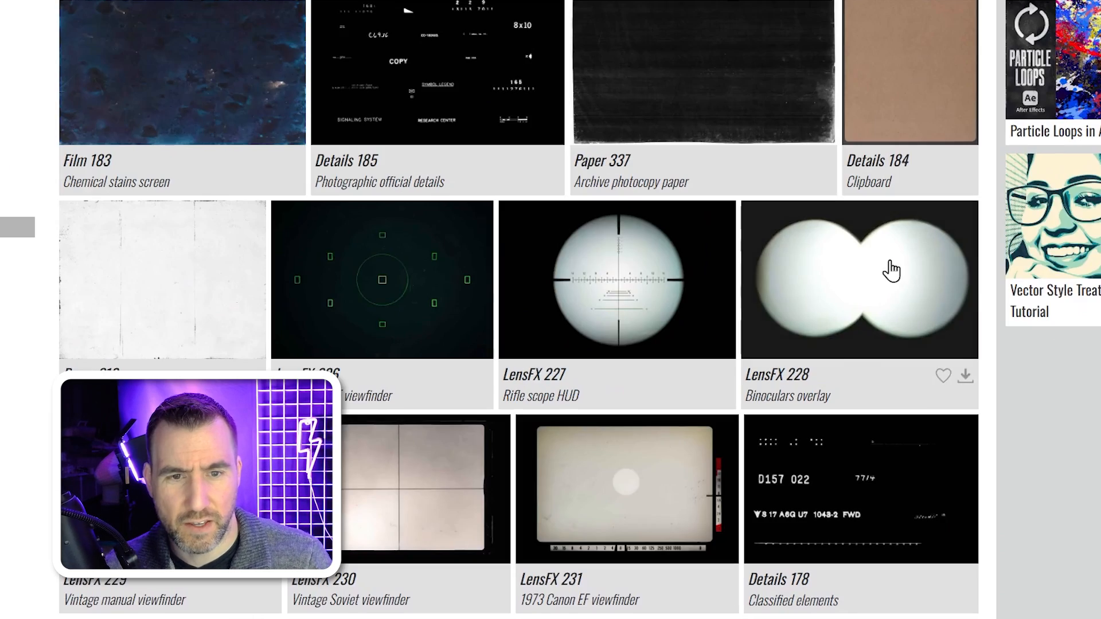
{"action": "left_click", "coordinate": [891, 270]}
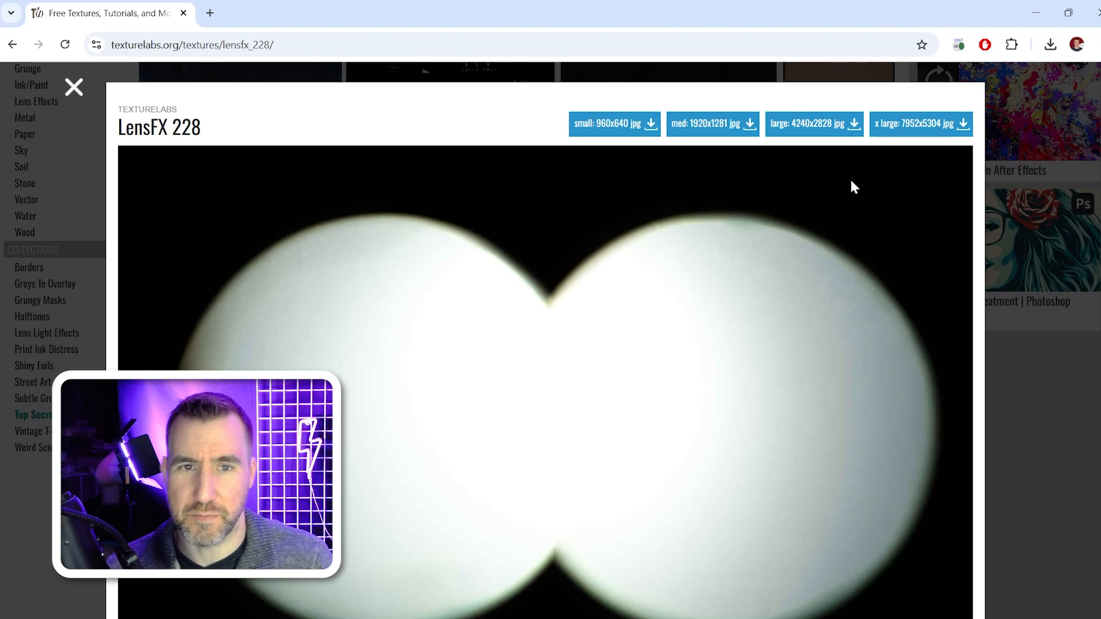
{"action": "left_click", "coordinate": [816, 126]}
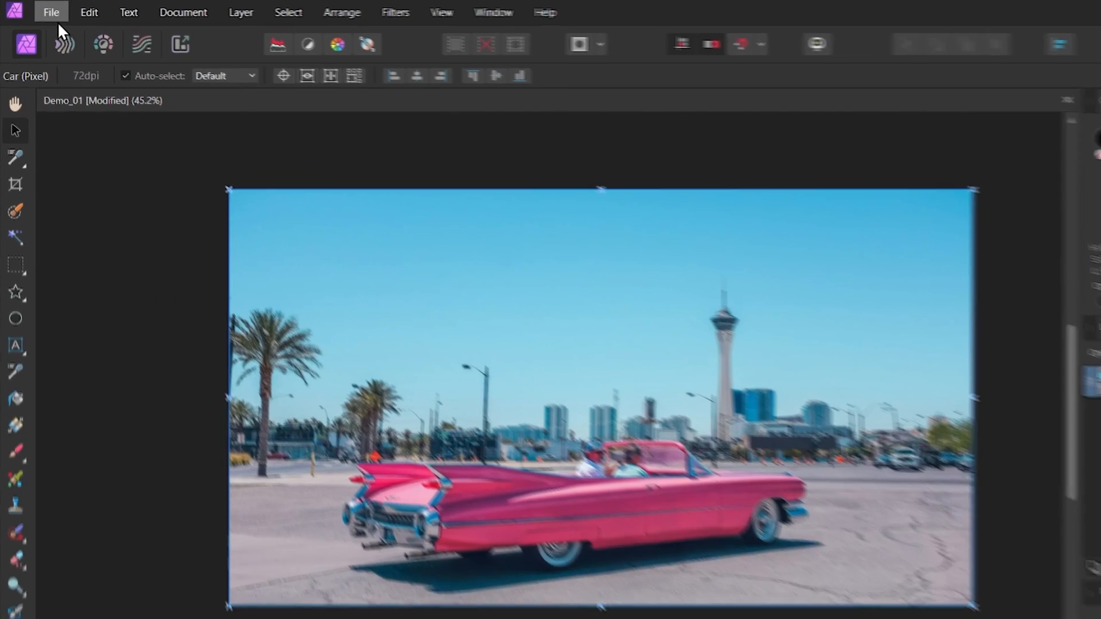
Step: Switch to Affinity Photo, place the binoculars overlay above the car photo and select its layer
{"action": "left_click", "coordinate": [44, 11]}
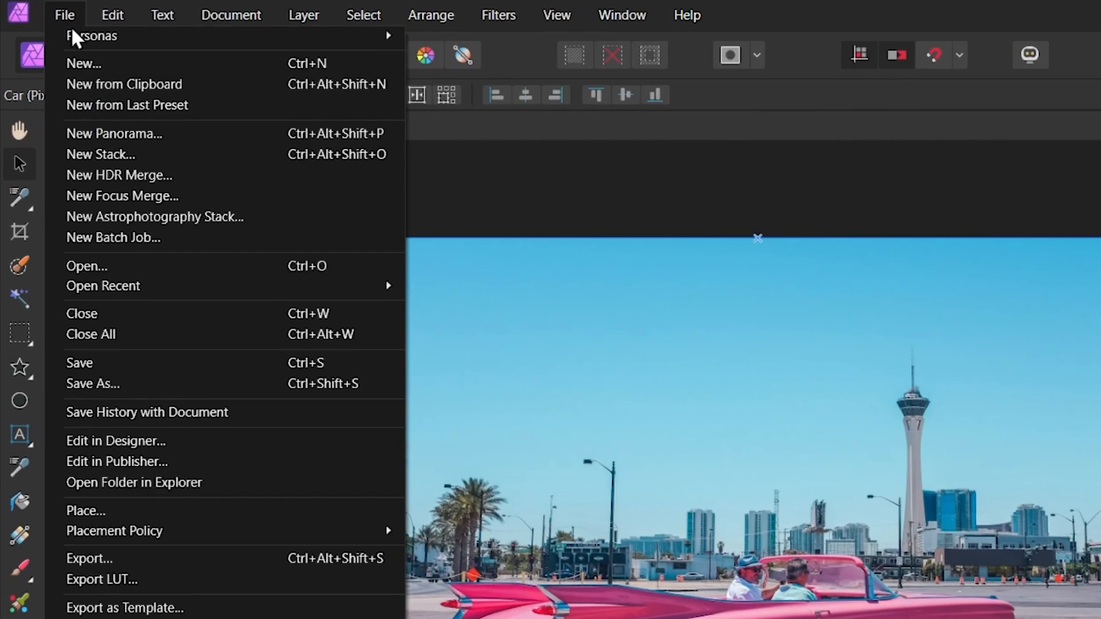
{"action": "left_click", "coordinate": [160, 385]}
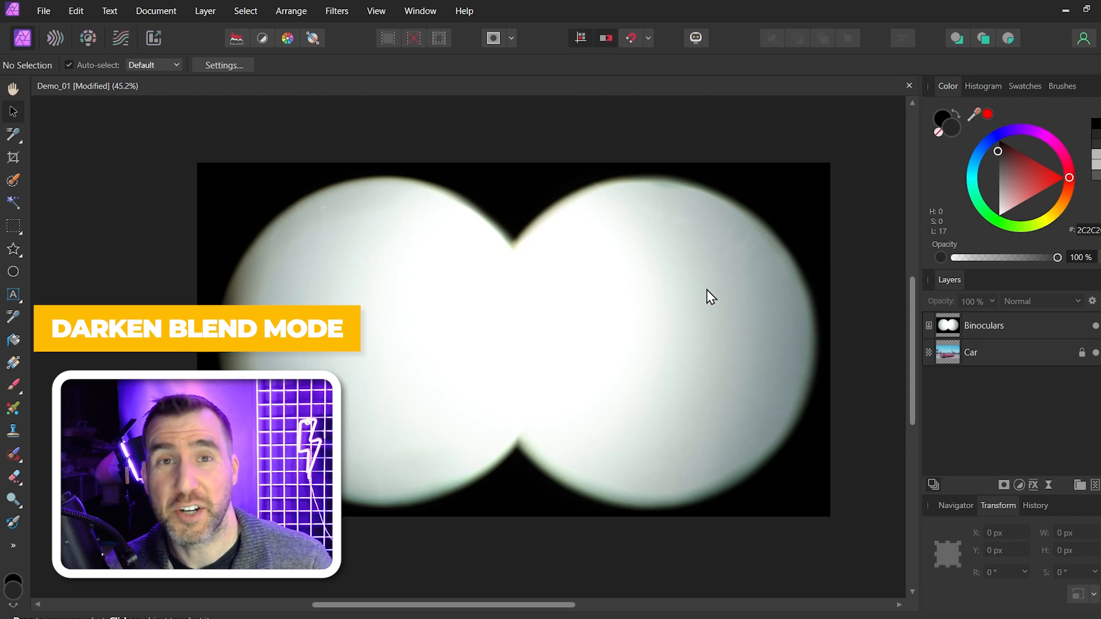
{"action": "left_click", "coordinate": [983, 325]}
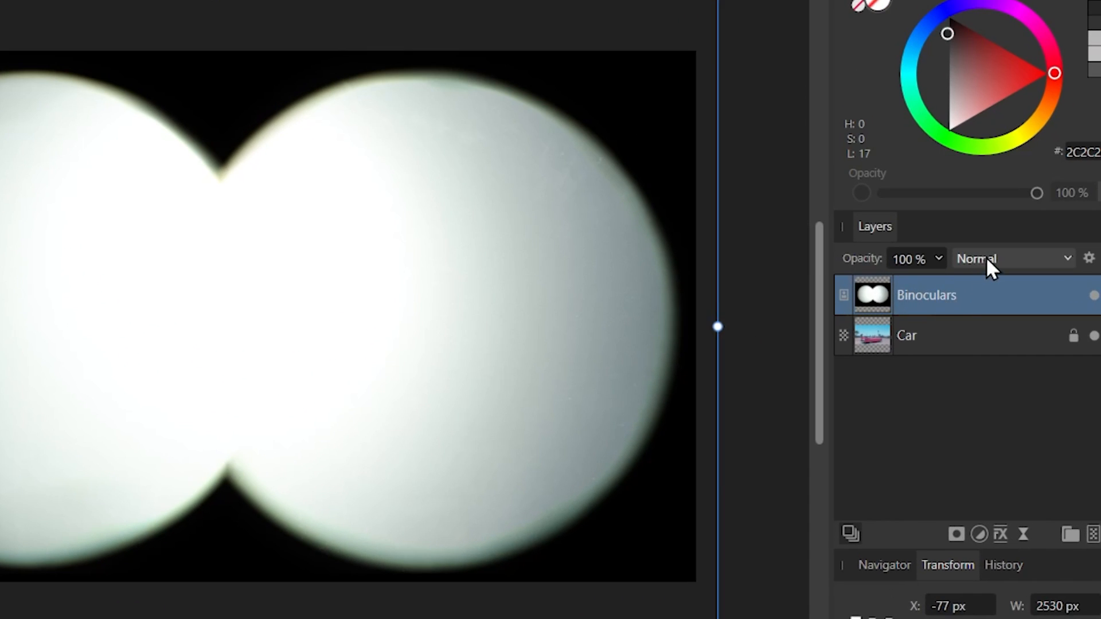
Step: Set the Binoculars layer's blend mode to Color Burn
{"action": "left_click", "coordinate": [982, 259]}
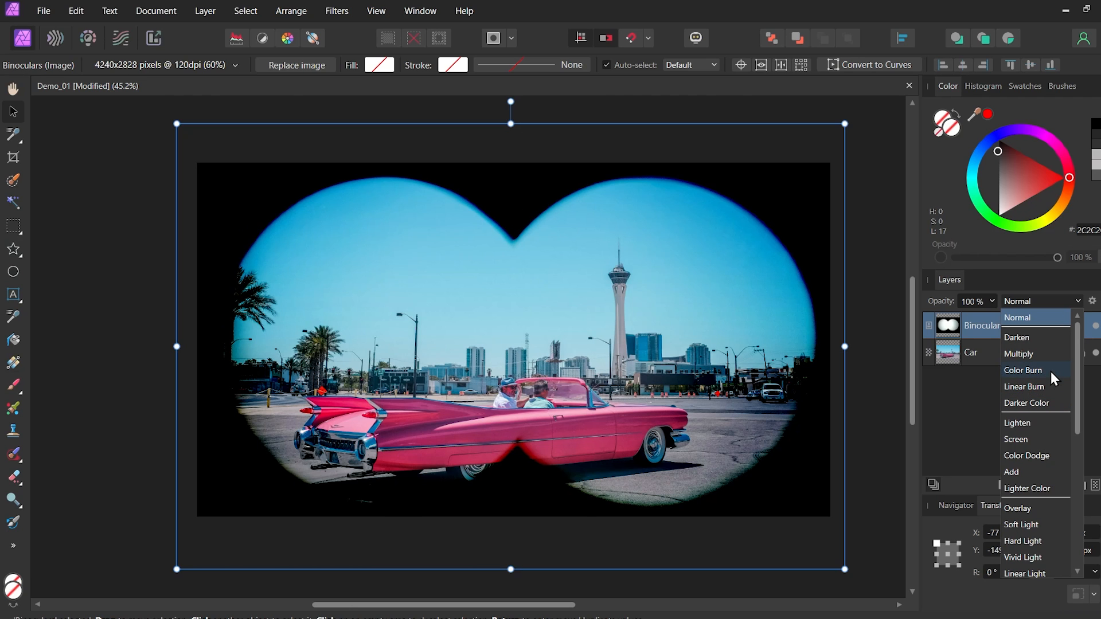
{"action": "left_click", "coordinate": [1050, 371]}
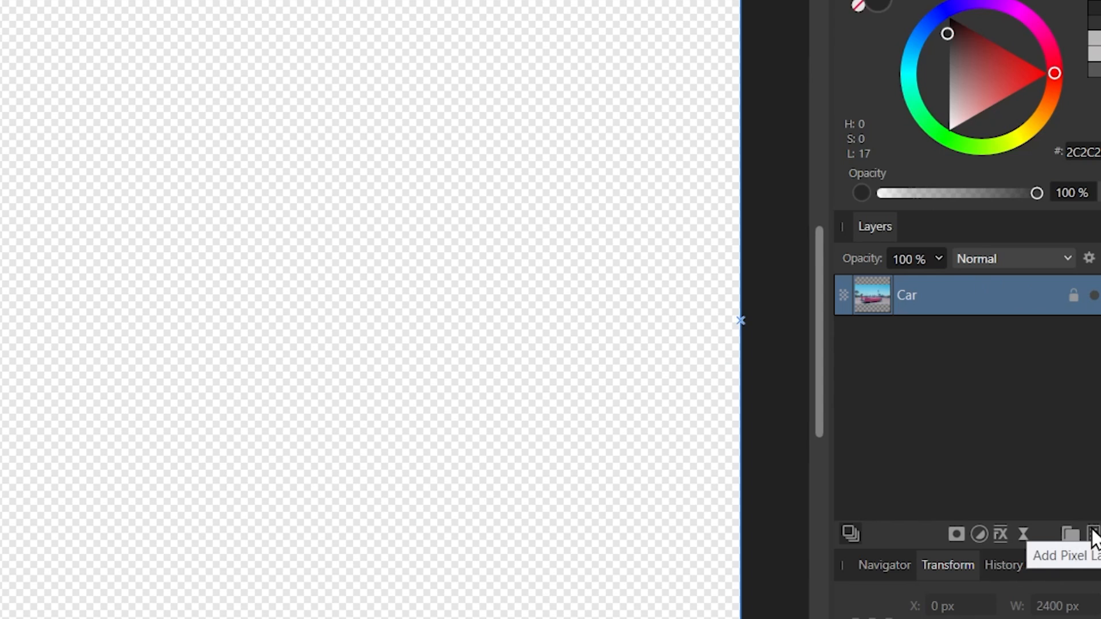
Step: Add a pixel layer above the Car layer and fill it with black
{"action": "left_click", "coordinate": [1093, 519]}
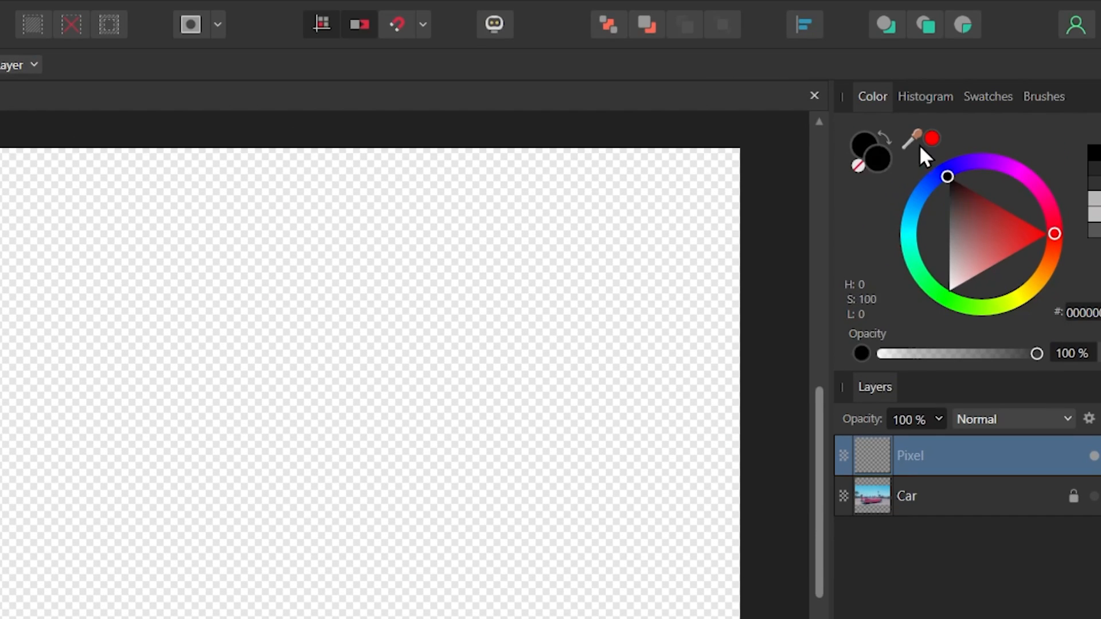
{"action": "left_click", "coordinate": [573, 298]}
{"action": "left_click", "coordinate": [19, 298]}
Step: Choose Brush Pattern 03 from the Textures brushes, set the colour to white and paint texture across the black pixel layer
{"action": "left_click", "coordinate": [1038, 97]}
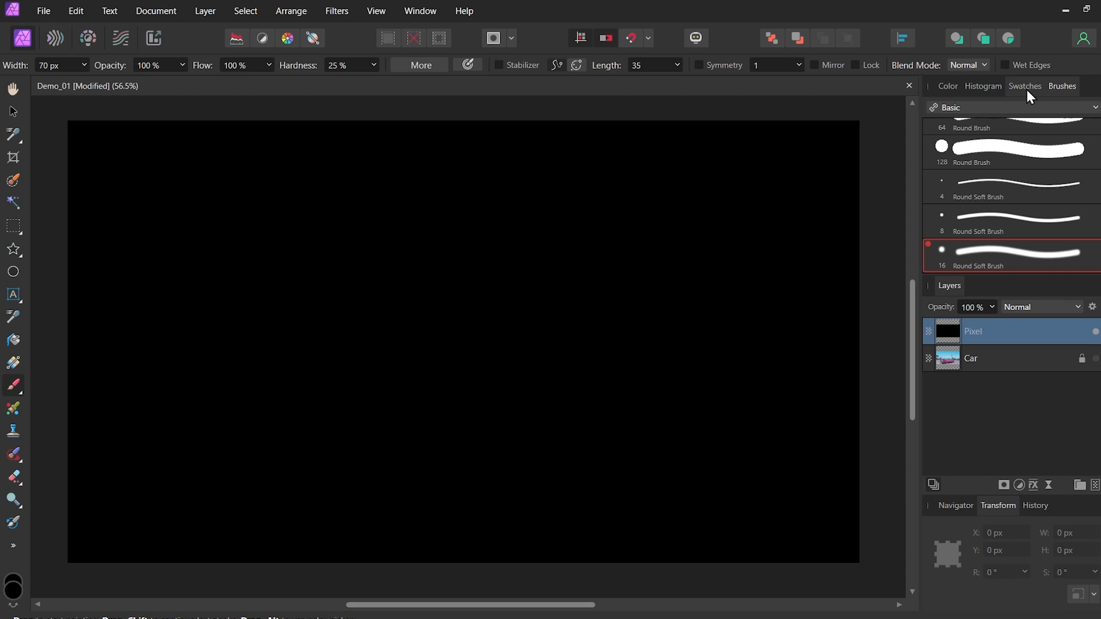
{"action": "left_click", "coordinate": [1015, 105]}
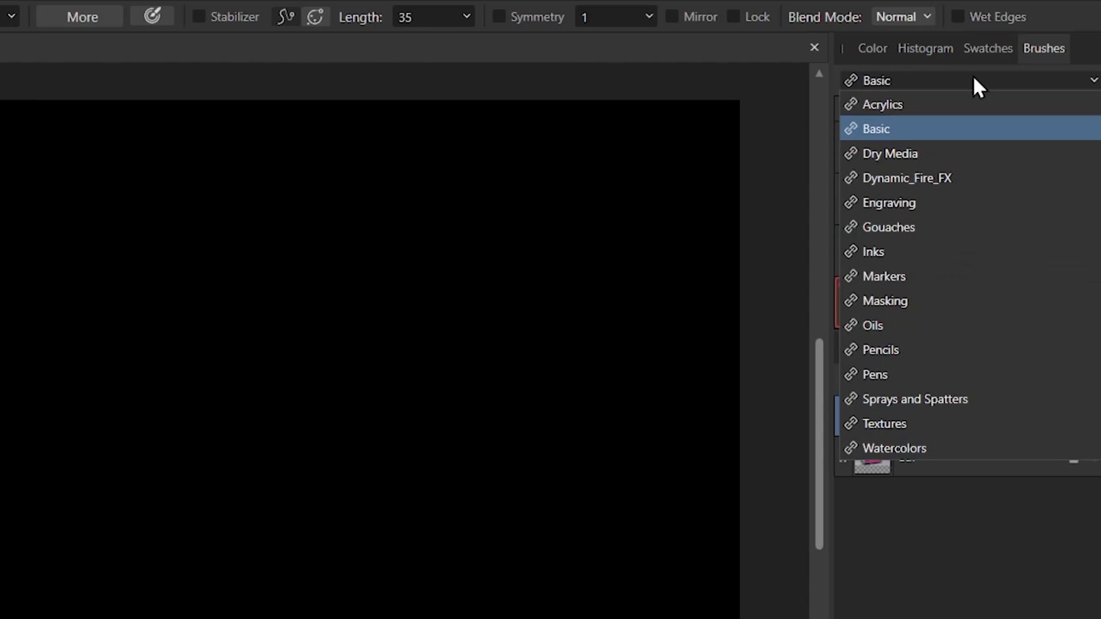
{"action": "left_click", "coordinate": [893, 425]}
{"action": "left_click", "coordinate": [969, 258]}
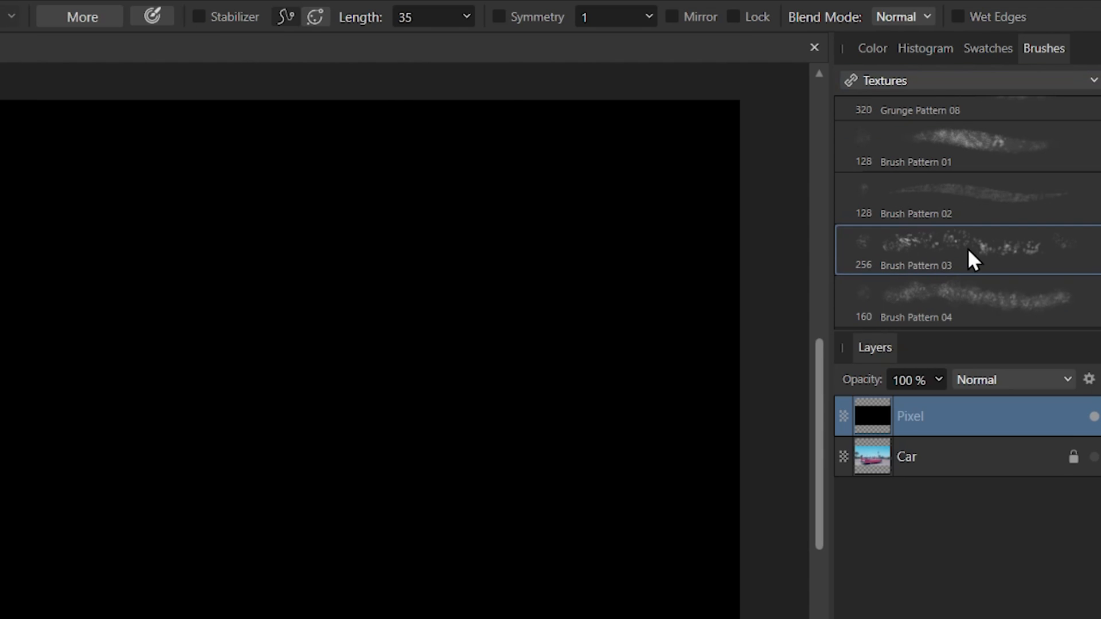
{"action": "left_click", "coordinate": [872, 49]}
{"action": "mouse_move", "coordinate": [157, 129]}
{"action": "left_mouse_down"}
{"action": "mouse_move", "coordinate": [86, 190]}
{"action": "mouse_move", "coordinate": [831, 187]}
{"action": "mouse_move", "coordinate": [681, 302]}
{"action": "mouse_move", "coordinate": [128, 332]}
{"action": "mouse_move", "coordinate": [205, 474]}
{"action": "mouse_move", "coordinate": [835, 410]}
{"action": "mouse_move", "coordinate": [567, 552]}
{"action": "left_mouse_up"}
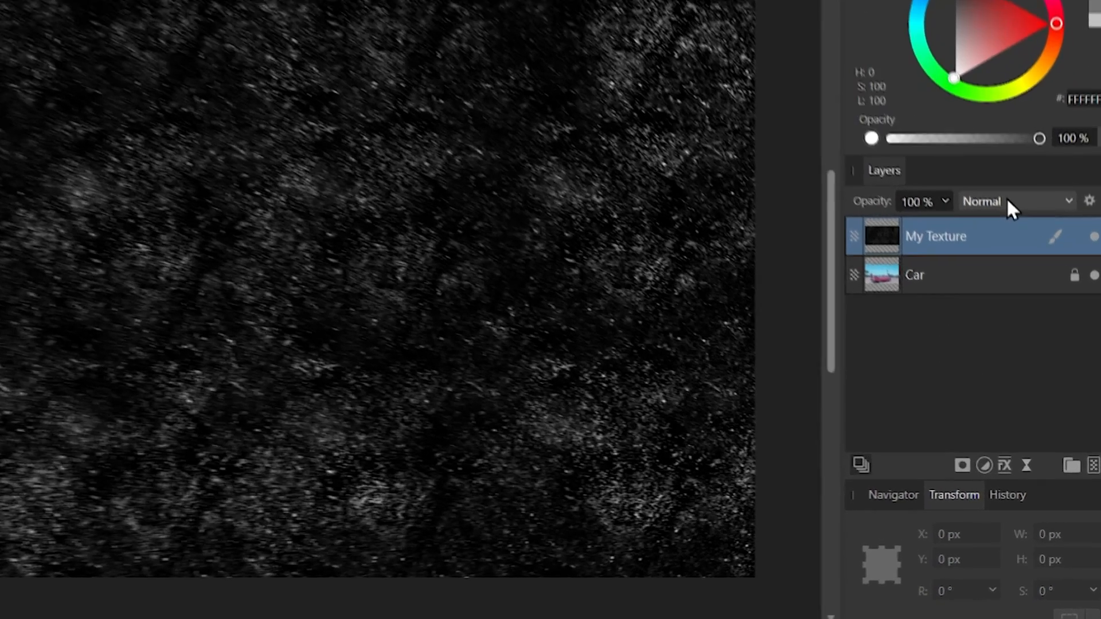
Step: Set the My Texture layer's blend mode to Color Dodge and test a lower opacity before restoring it to 100%
{"action": "left_click", "coordinate": [1027, 301]}
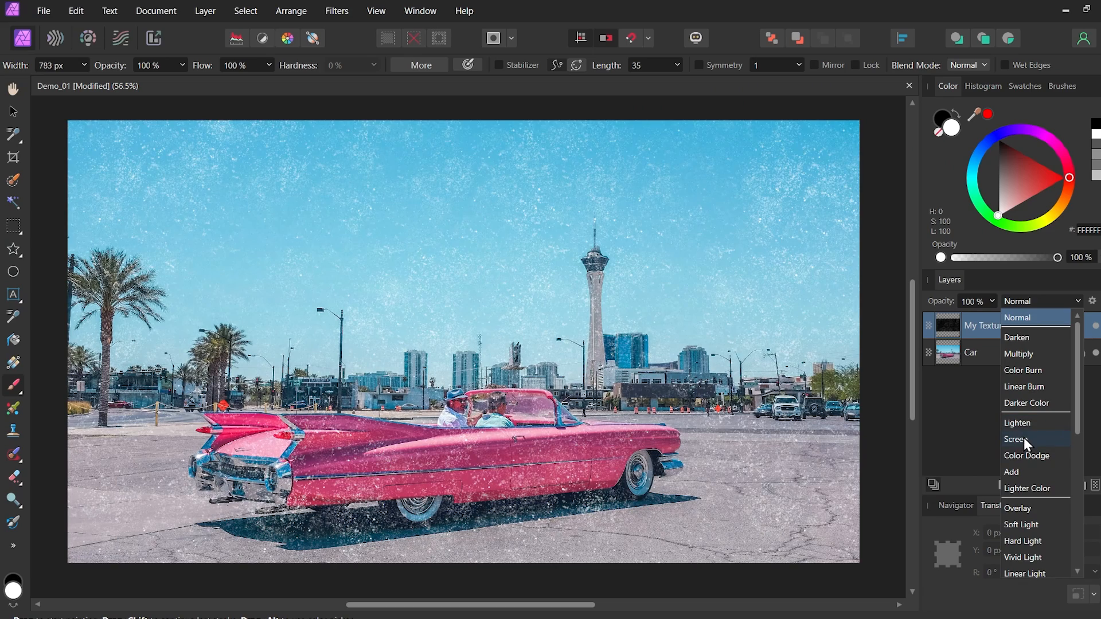
{"action": "left_click", "coordinate": [1026, 456]}
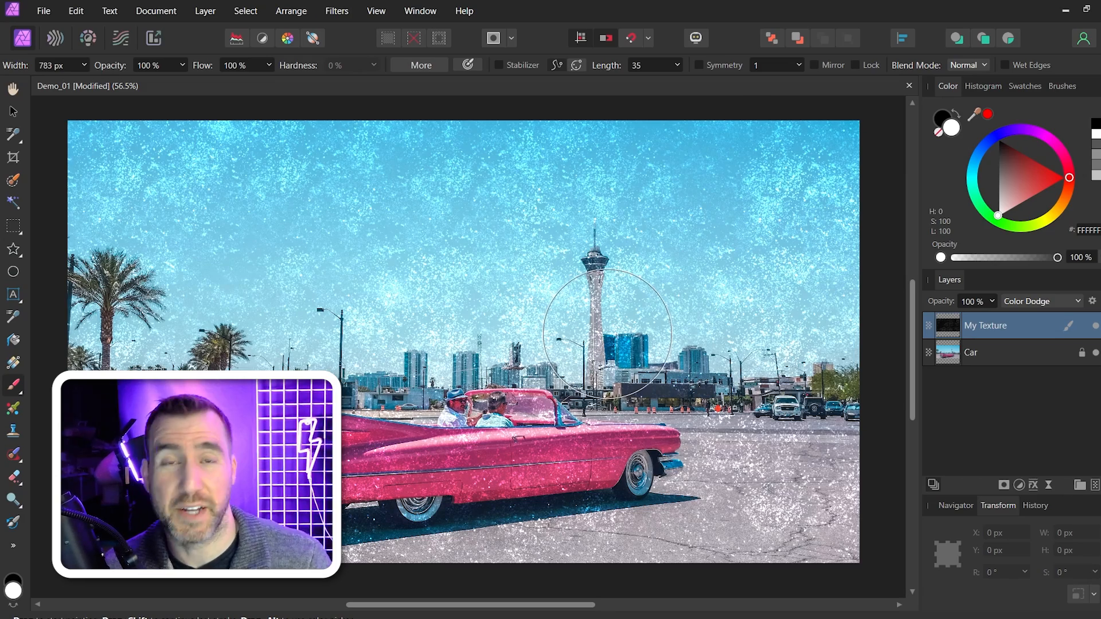
{"action": "left_click_drag", "start_coordinate": [992, 307], "coordinate": [919, 316]}
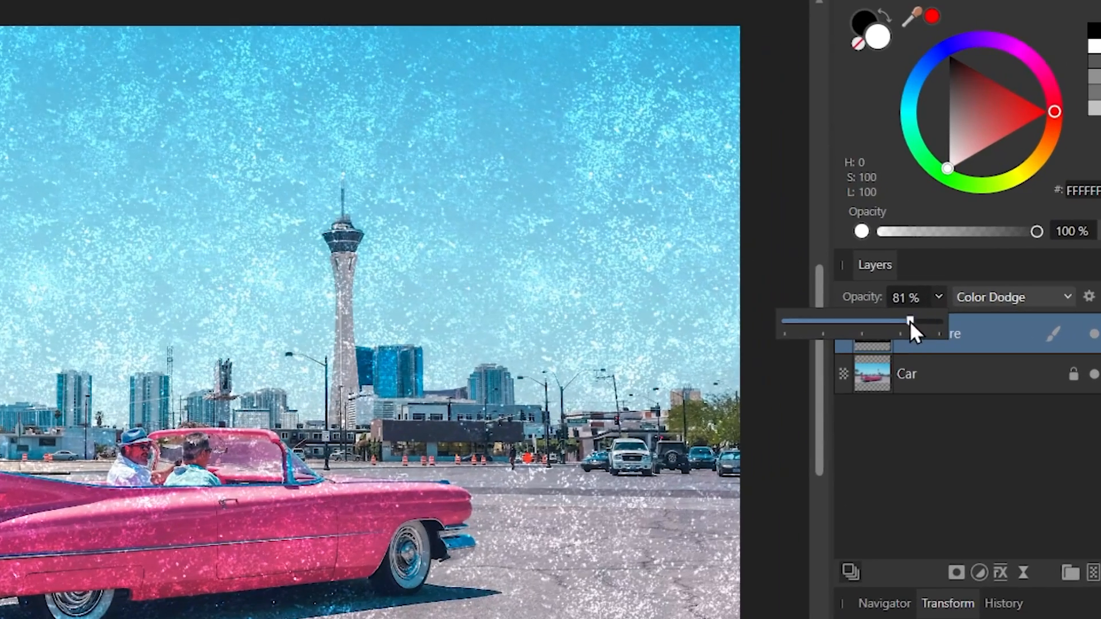
{"action": "left_click_drag", "start_coordinate": [829, 320], "coordinate": [954, 373]}
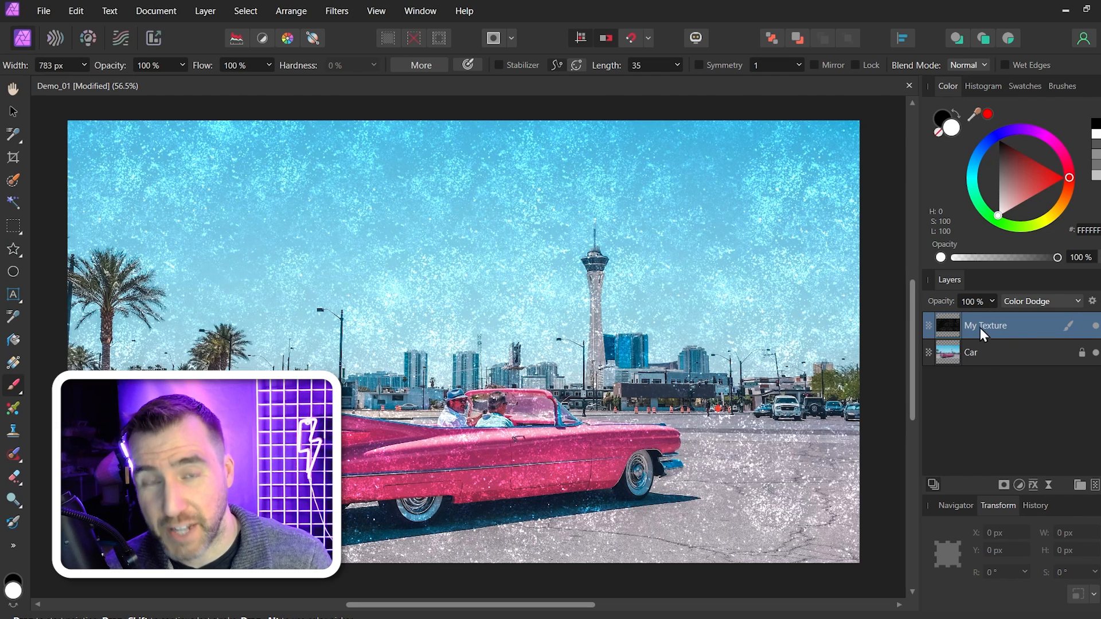
Step: Set the brush colour to black and paint over the My Texture layer to thin out its white speckles
{"action": "left_click_drag", "start_coordinate": [1007, 171], "coordinate": [999, 160]}
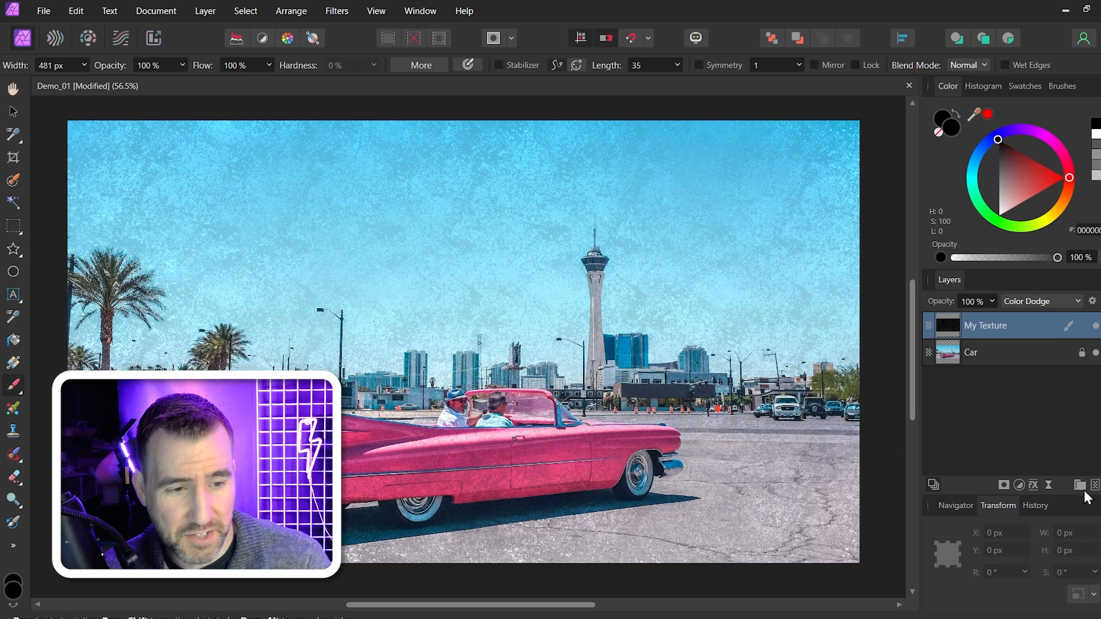
Step: Add a pixel layer named "My Texture 2" and set its blend mode to Screen
{"action": "left_click", "coordinate": [1092, 433]}
{"action": "double_click", "coordinate": [919, 190]}
{"action": "type", "text": "My Texture 2"}
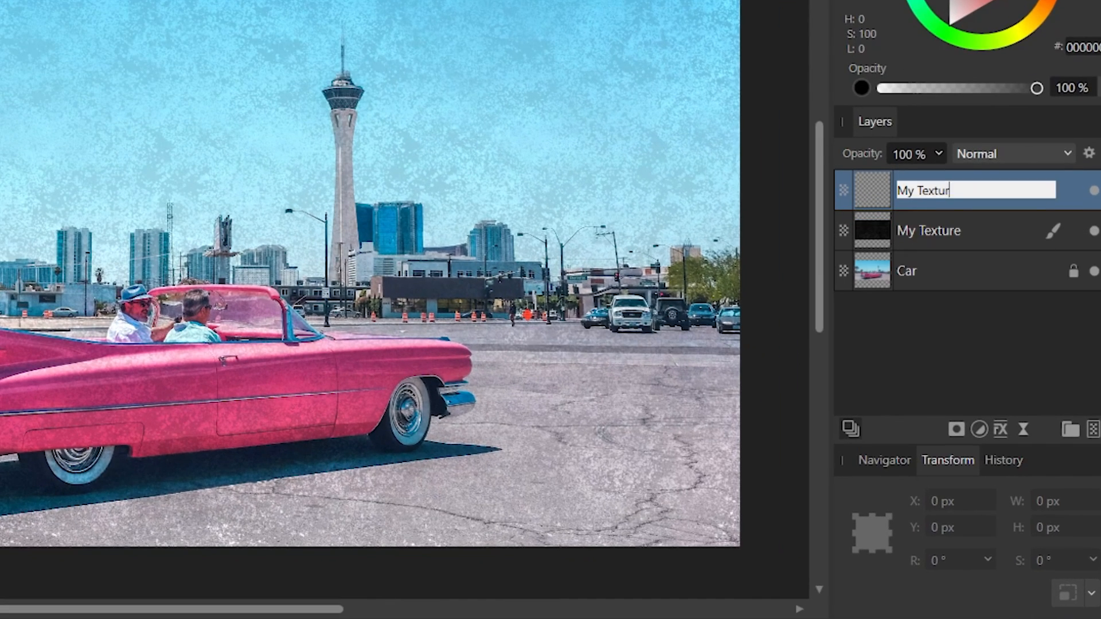
{"action": "left_click", "coordinate": [1034, 160]}
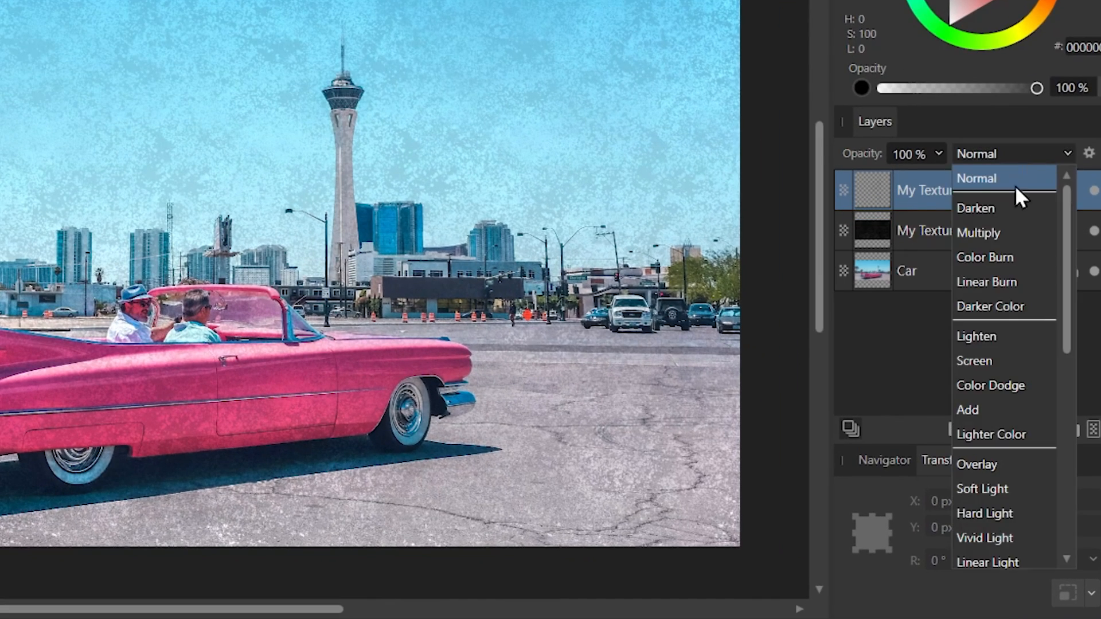
{"action": "left_click", "coordinate": [995, 364]}
Step: Choose a grunge brush, set the colour to light grey EEEEEE and paint cloudy patches over the sky and the road's corners
{"action": "left_click", "coordinate": [1041, 35]}
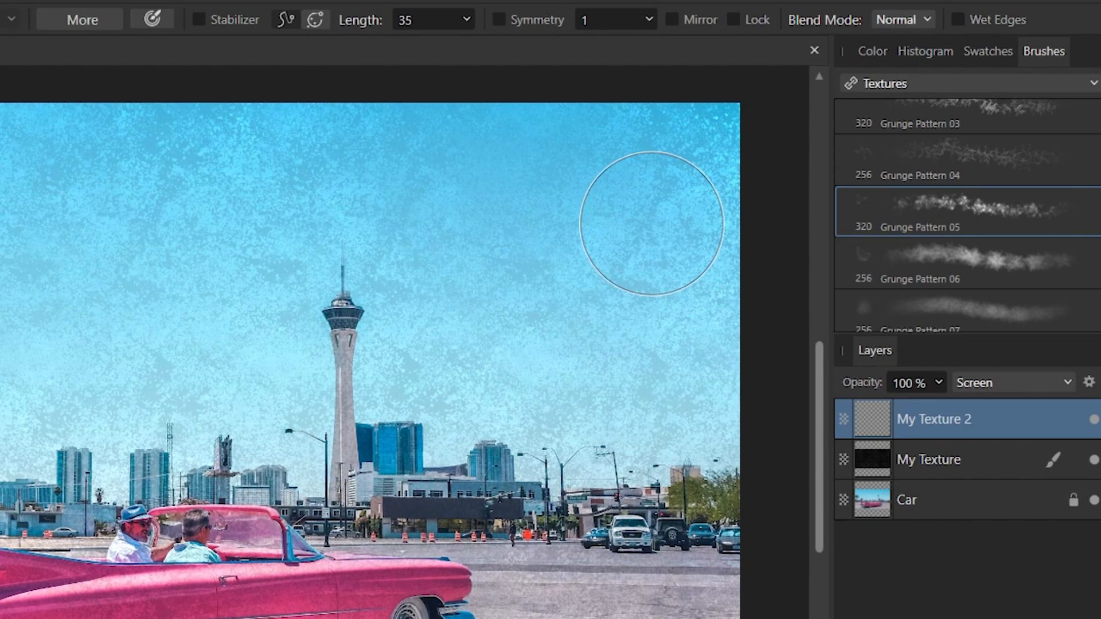
{"action": "left_click", "coordinate": [872, 51]}
{"action": "left_click_drag", "start_coordinate": [920, 226], "coordinate": [920, 238]}
{"action": "left_click", "coordinate": [587, 227]}
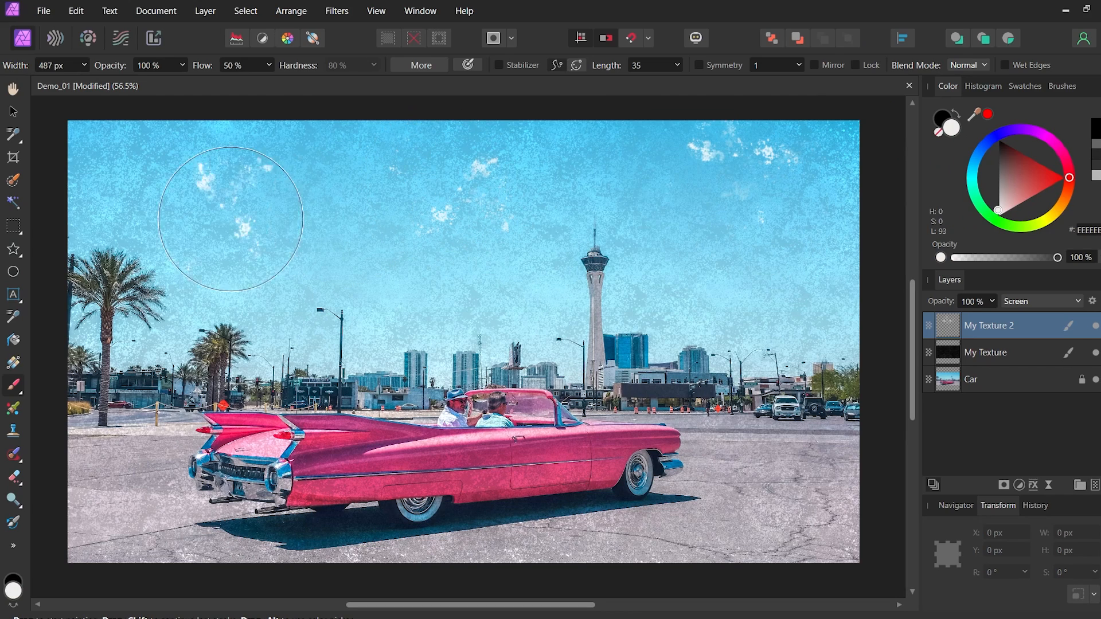
{"action": "mouse_move", "coordinate": [265, 182]}
{"action": "left_mouse_down"}
{"action": "mouse_move", "coordinate": [131, 185]}
{"action": "mouse_move", "coordinate": [312, 232]}
{"action": "mouse_move", "coordinate": [716, 281]}
{"action": "mouse_move", "coordinate": [803, 505]}
{"action": "mouse_move", "coordinate": [853, 387]}
{"action": "left_mouse_up"}
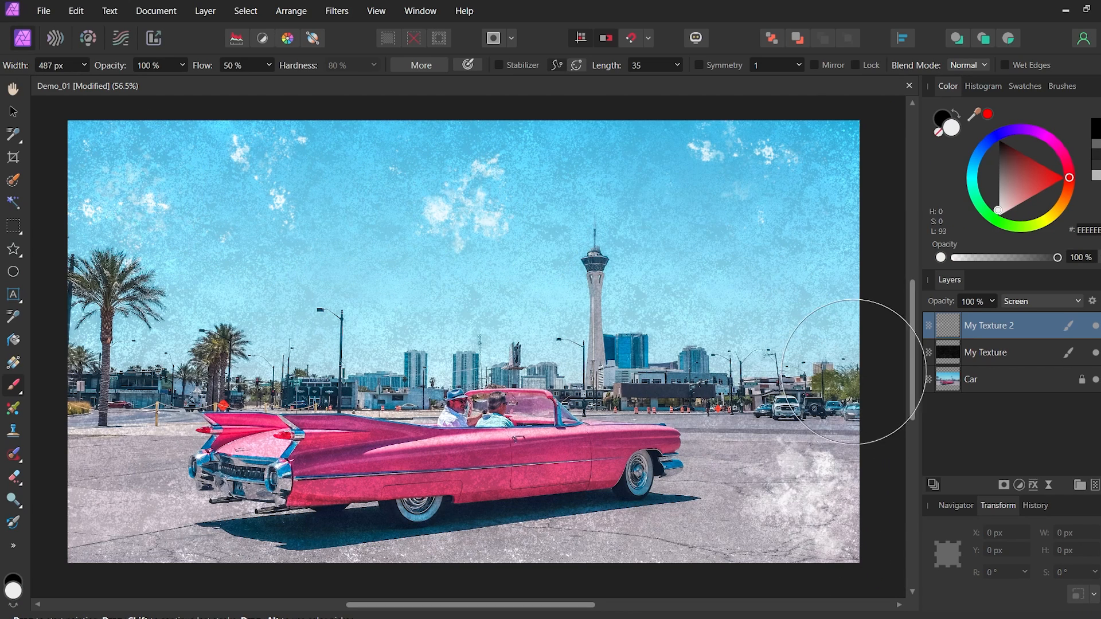
{"action": "left_click", "coordinate": [392, 165]}
{"action": "left_click", "coordinate": [101, 523]}
{"action": "left_click", "coordinate": [150, 158]}
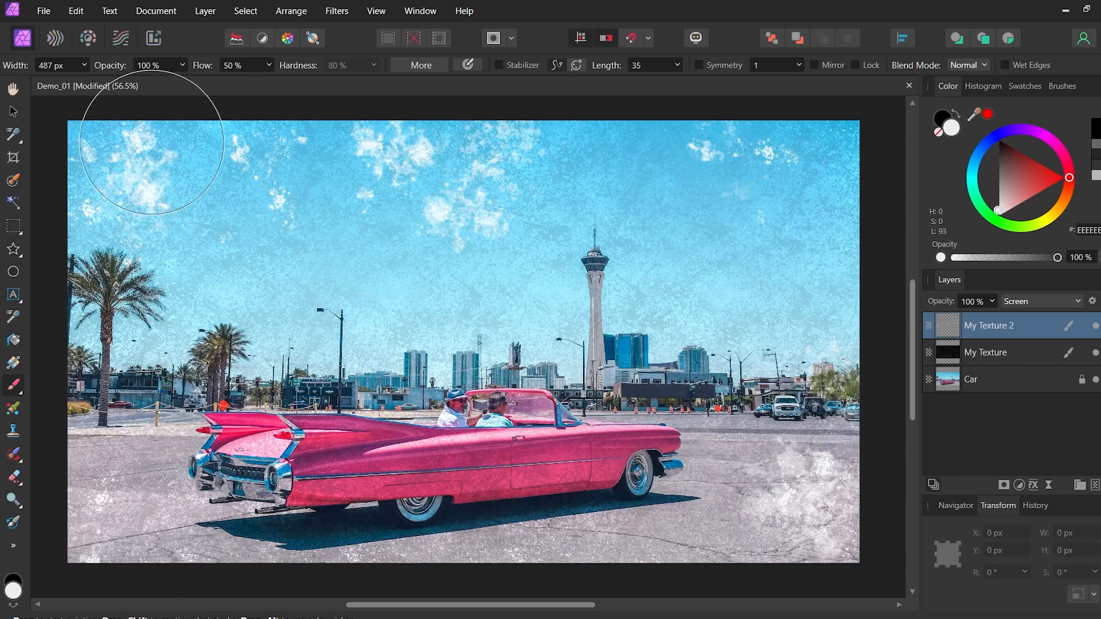
Step: Paint near-black 131313 over the bright sky patches on the My Texture 2 layer to soften them
{"action": "key", "text": "x"}
{"action": "left_click", "coordinate": [156, 142]}
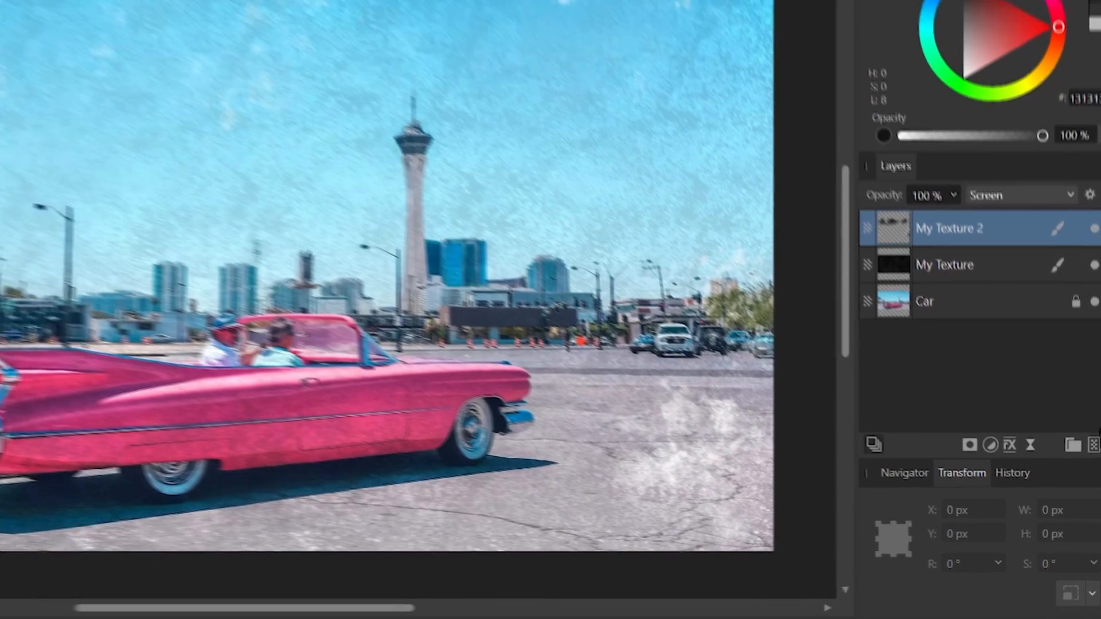
Step: Add a pixel layer named "Dark Texture" and set its blend mode to Color Burn
{"action": "key", "text": "ctrl+shift+n"}
{"action": "double_click", "coordinate": [958, 230]}
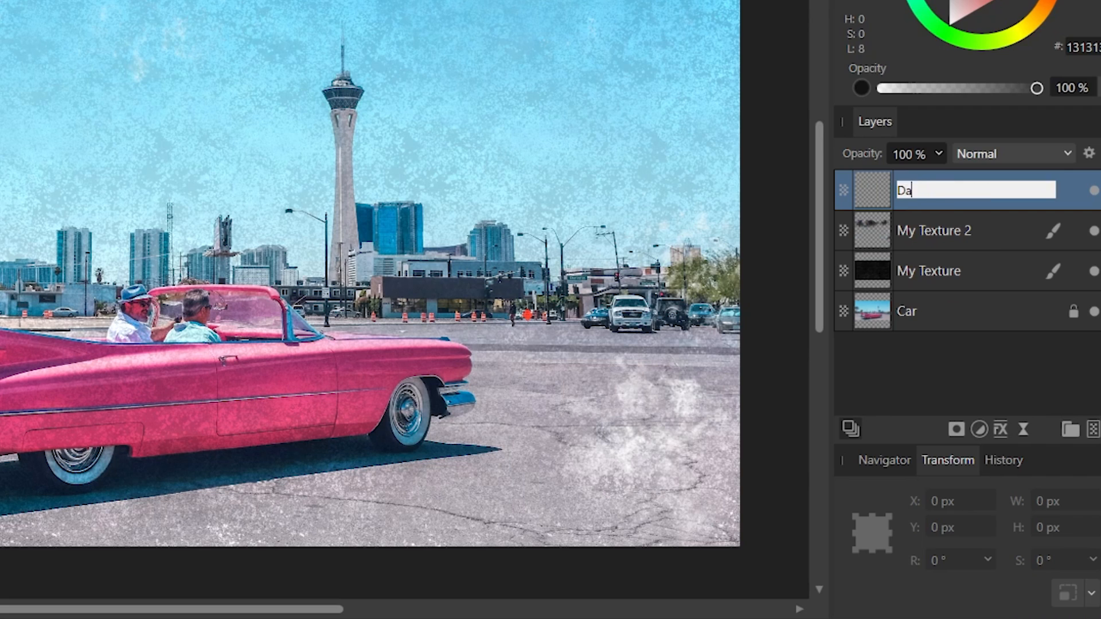
{"action": "type", "text": "Dark Texture"}
{"action": "key", "text": "Return"}
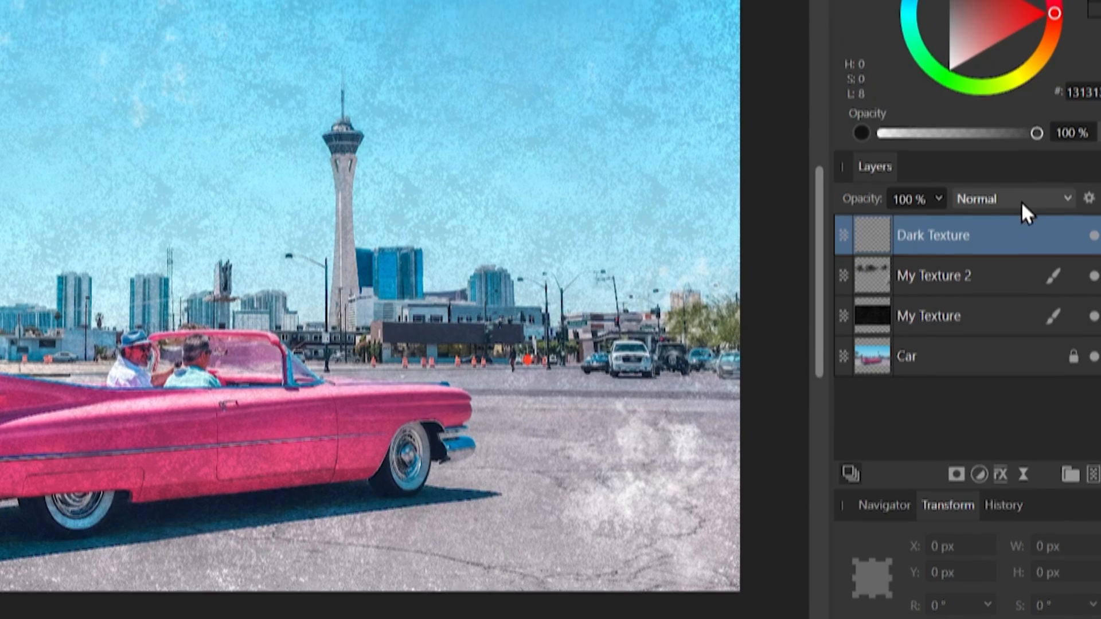
{"action": "left_click", "coordinate": [1026, 153]}
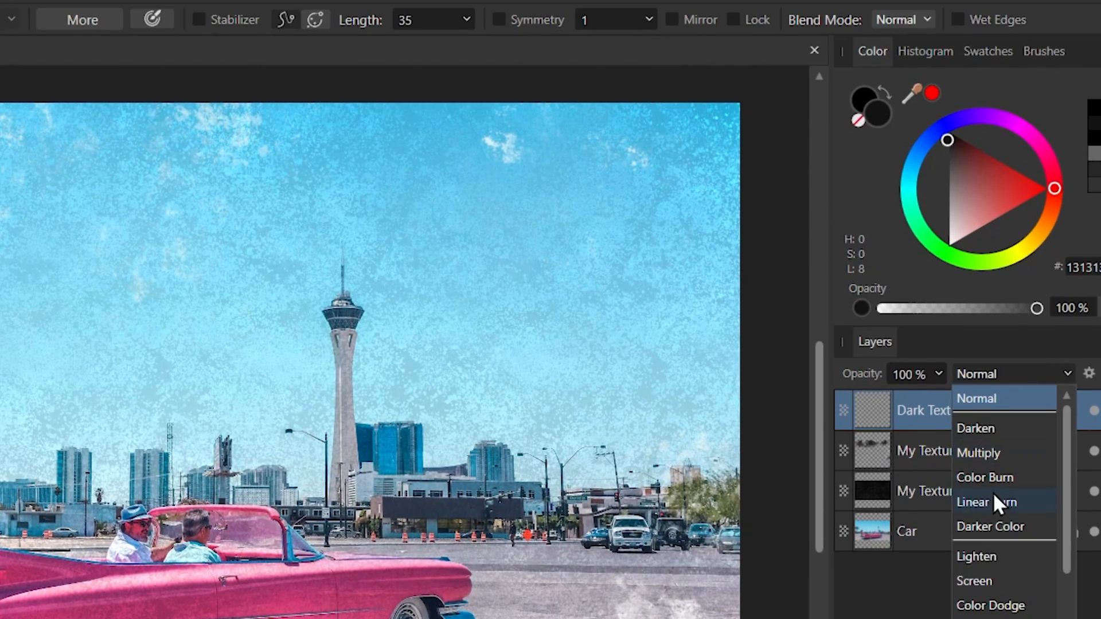
{"action": "left_click", "coordinate": [984, 477]}
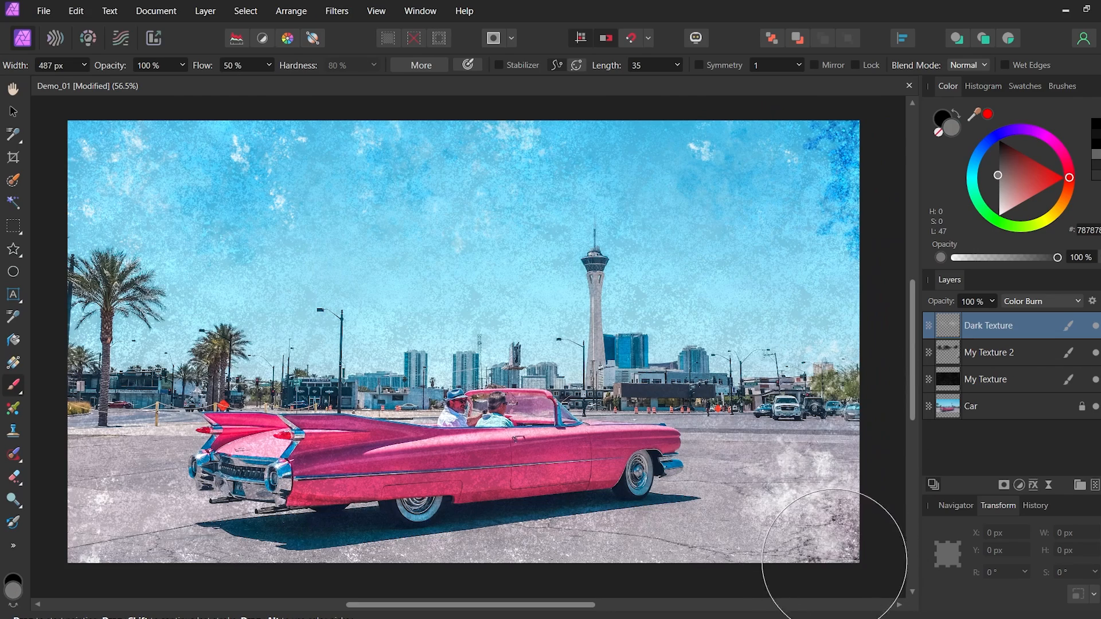
Step: Paint mid-grey 787878 grunge texture on the Dark Texture layer along the photo's upper-left sky and left edge
{"action": "left_click", "coordinate": [105, 160]}
{"action": "left_click_drag", "start_coordinate": [223, 208], "coordinate": [369, 175]}
{"action": "left_click", "coordinate": [197, 437]}
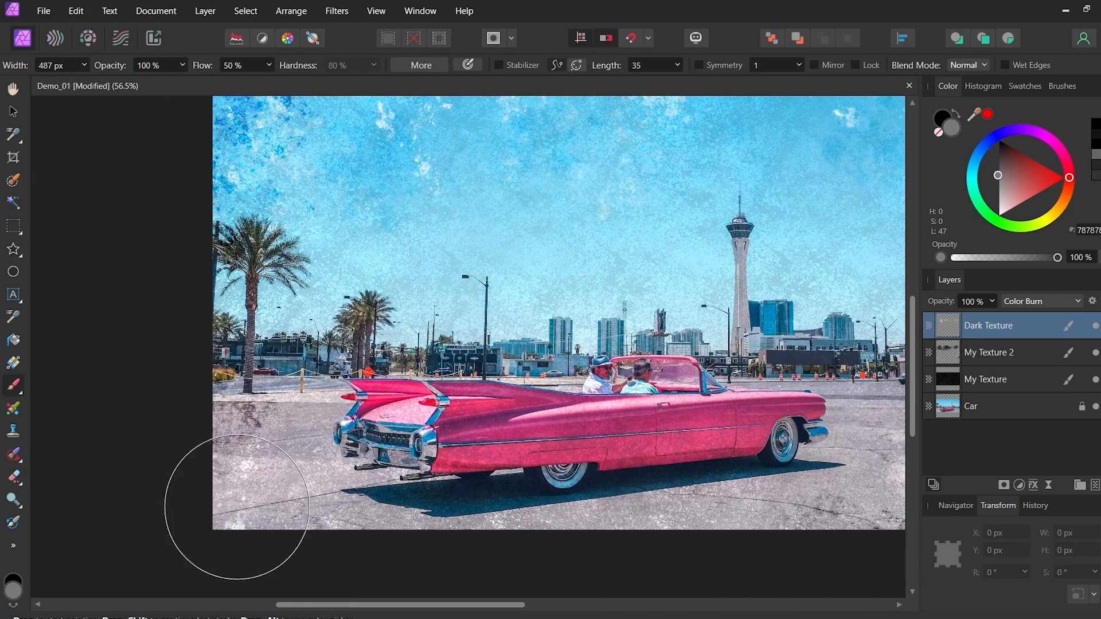